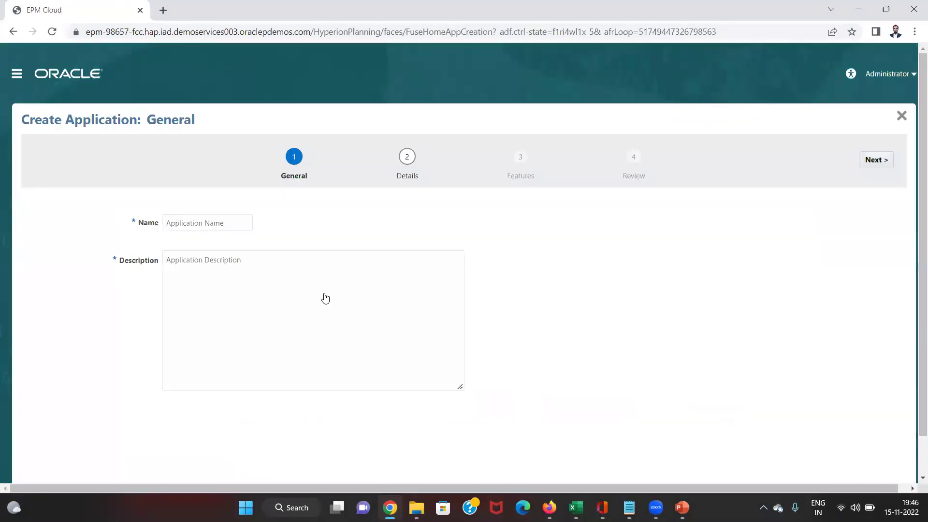
Name the application test, give it the description test, and proceed to the Details stage
click(247, 221)
text(test)
key(Tab)
text(test)
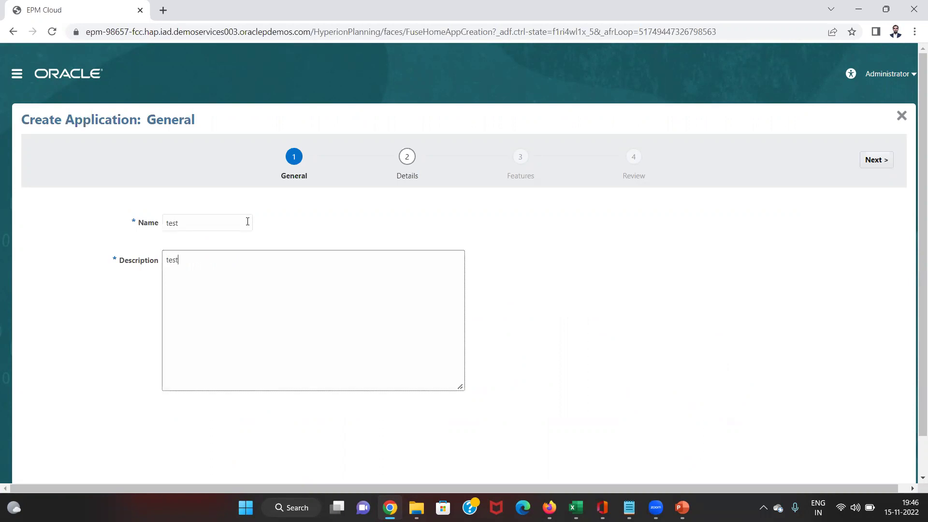
click(879, 159)
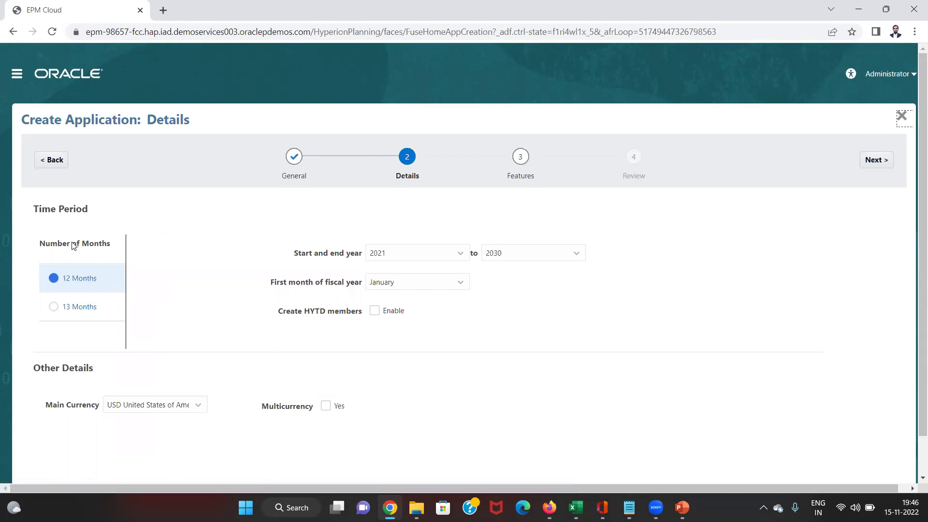
Try the 13 Months time period, check its distribution options, and return to 12 Months
click(53, 309)
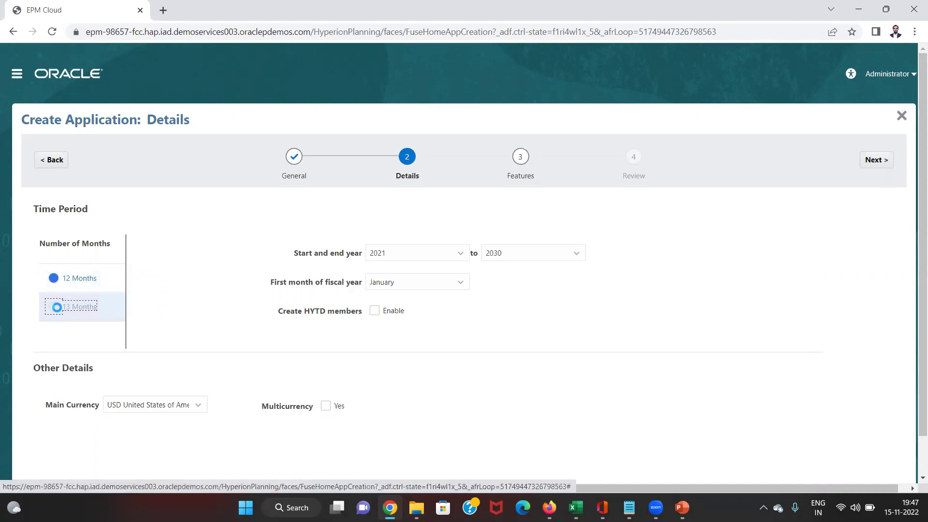
click(56, 278)
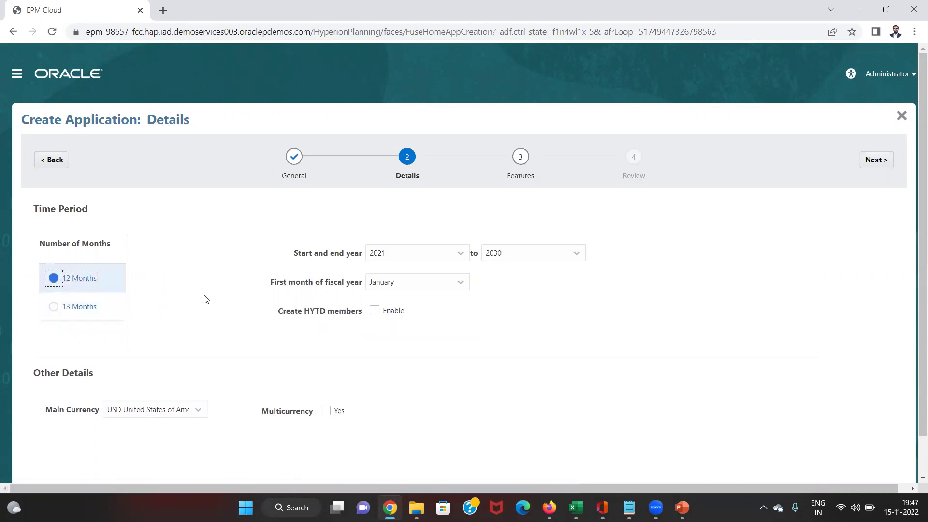
click(57, 308)
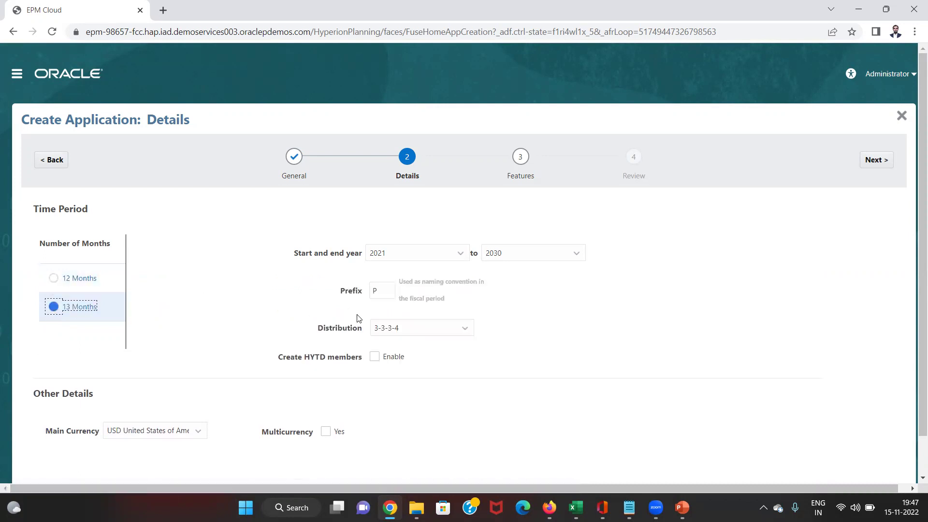
click(405, 334)
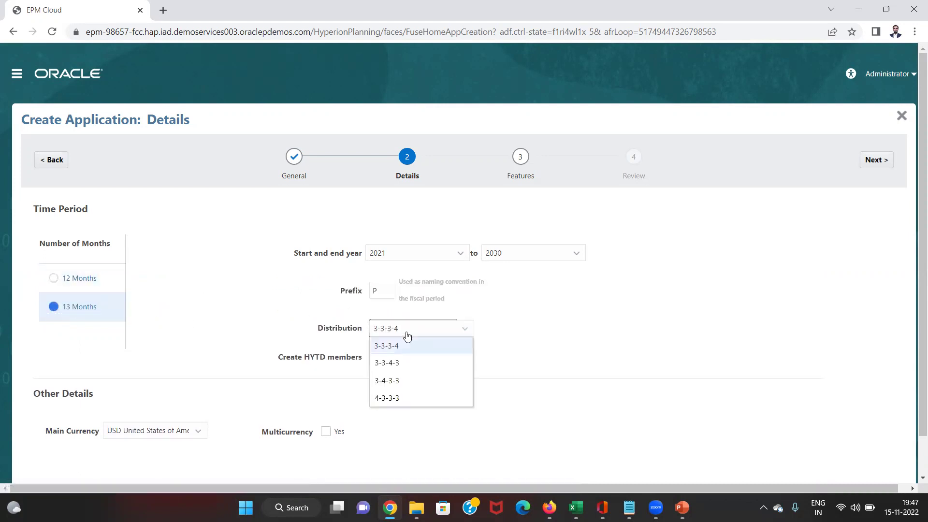
click(407, 334)
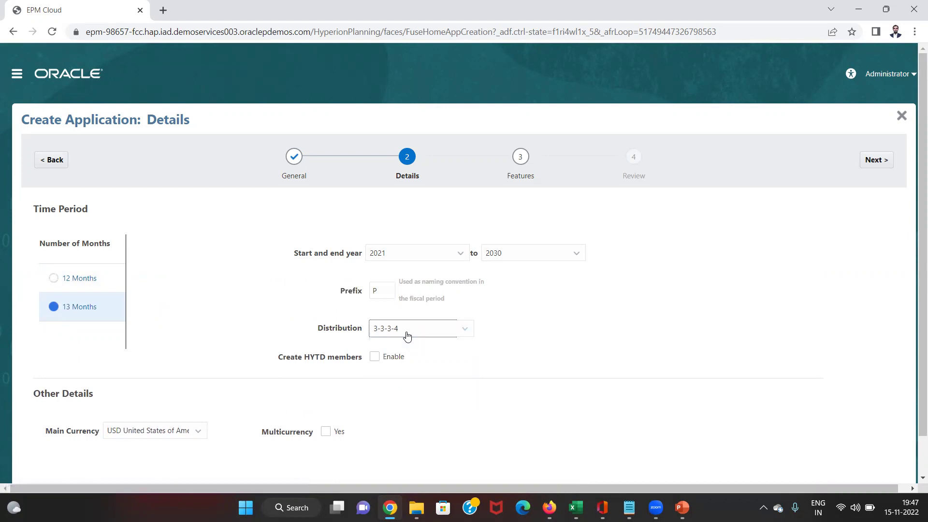
click(406, 334)
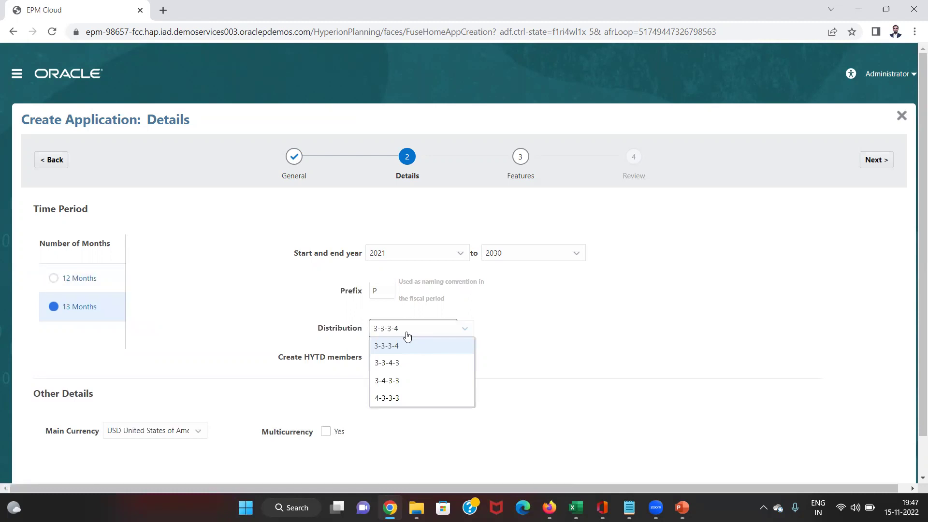
click(407, 334)
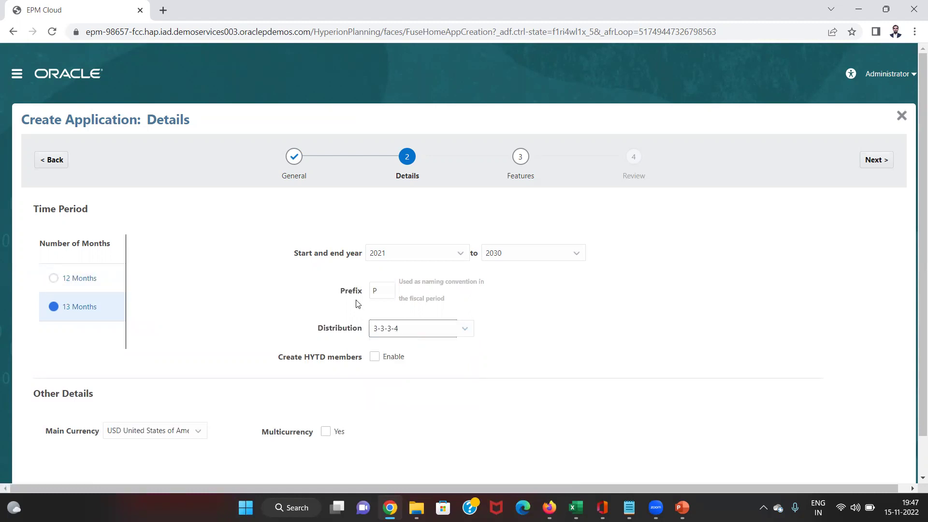
click(55, 279)
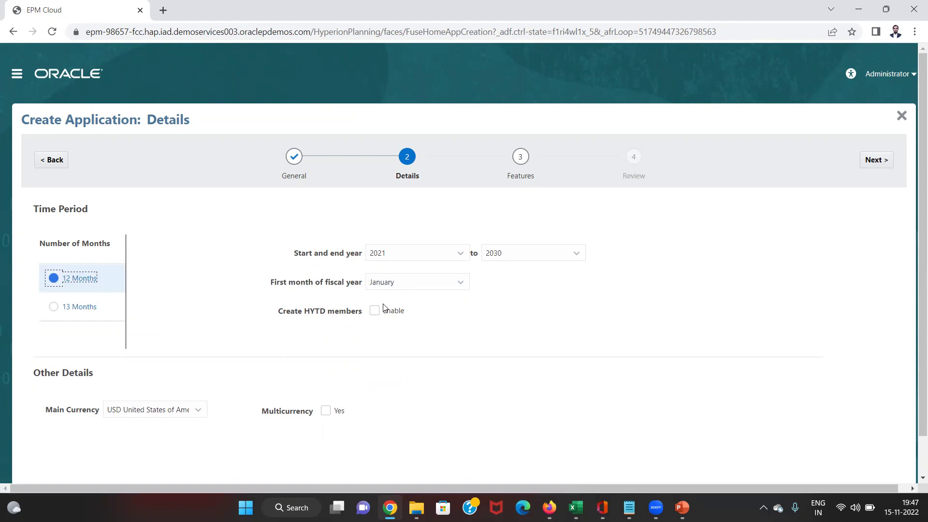
Examine the available start and end years and the choices for the first month of the fiscal year
click(436, 259)
click(438, 260)
click(438, 259)
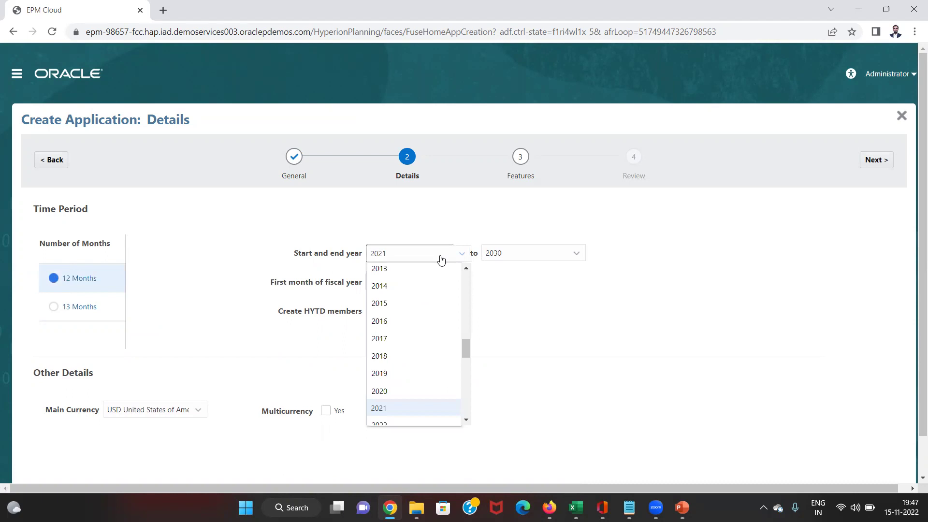
click(440, 260)
click(440, 259)
click(514, 263)
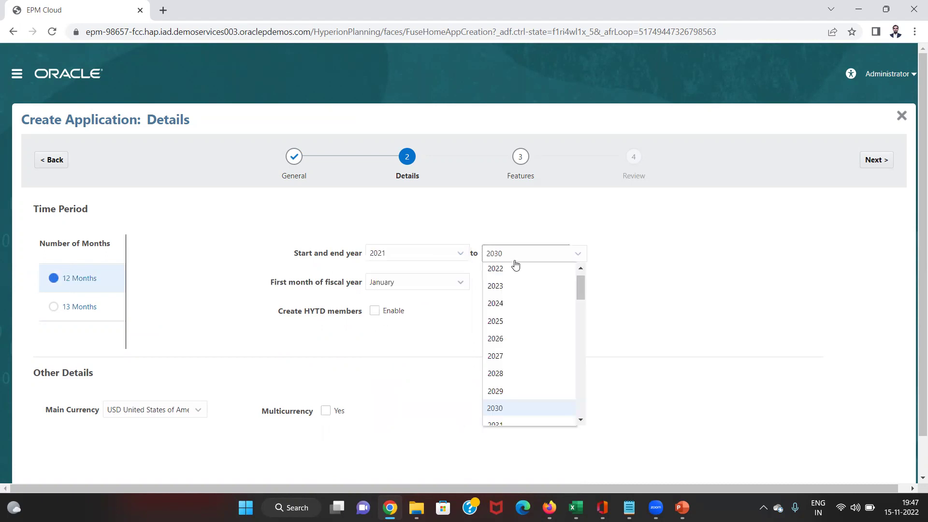
mouse_move(582, 289)
mouse_down()
mouse_move(582, 301)
mouse_move(581, 288)
mouse_up()
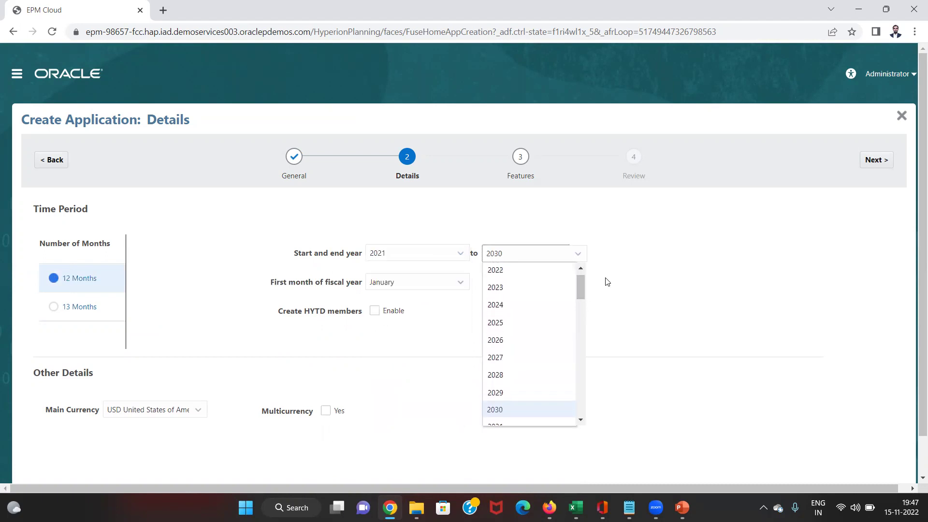
click(606, 282)
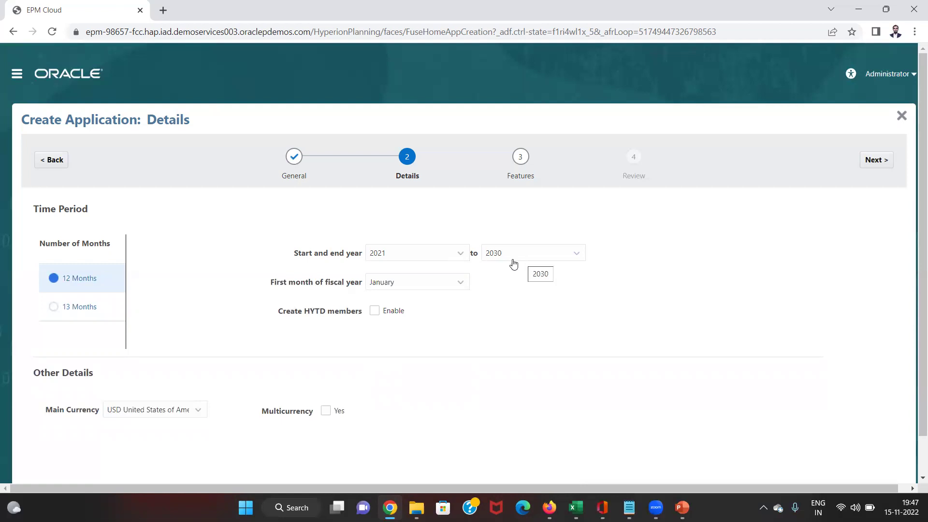
click(401, 288)
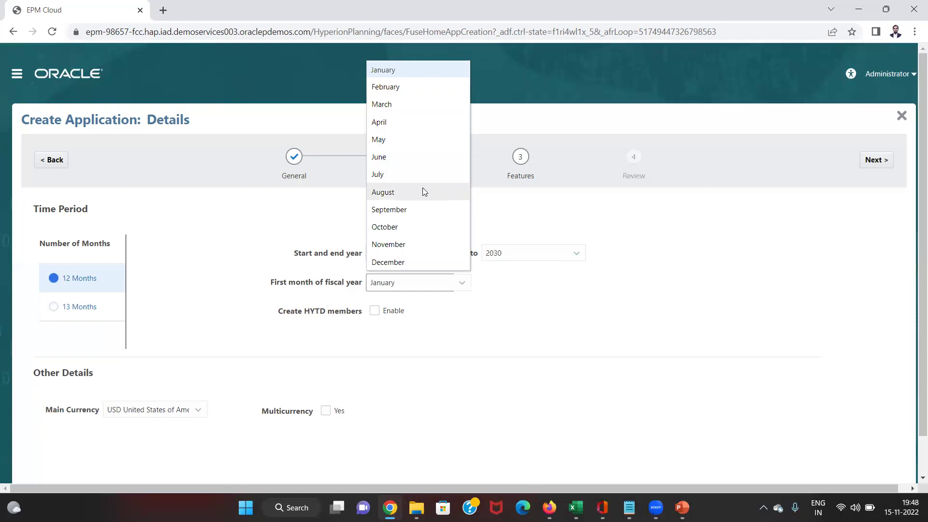
click(632, 236)
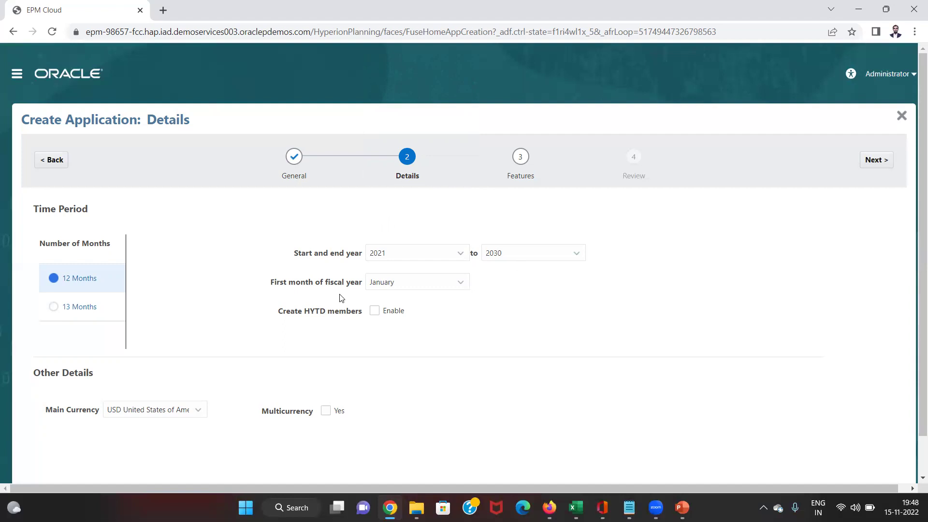
Try the Create HYTD members option and browse the available main currencies without changing either setting
click(375, 311)
click(375, 312)
click(171, 415)
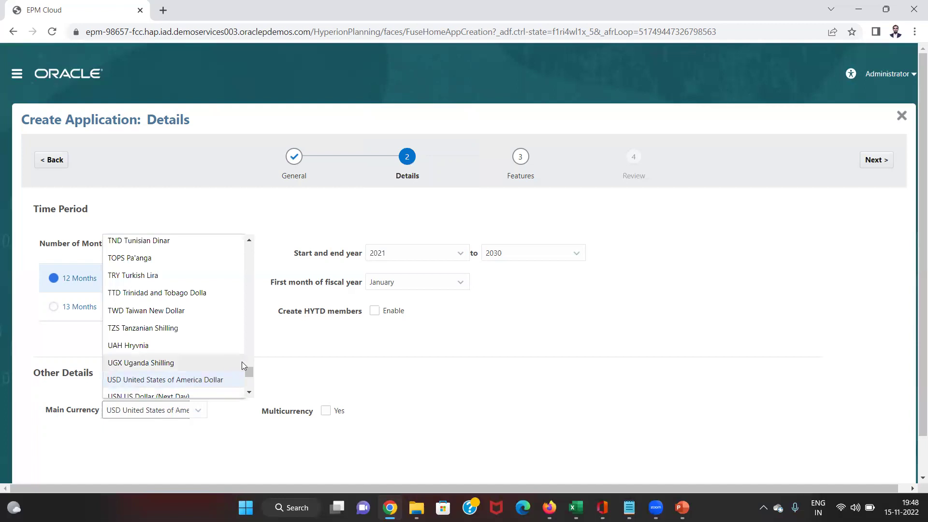
drag(249, 373, 285, 357)
click(289, 360)
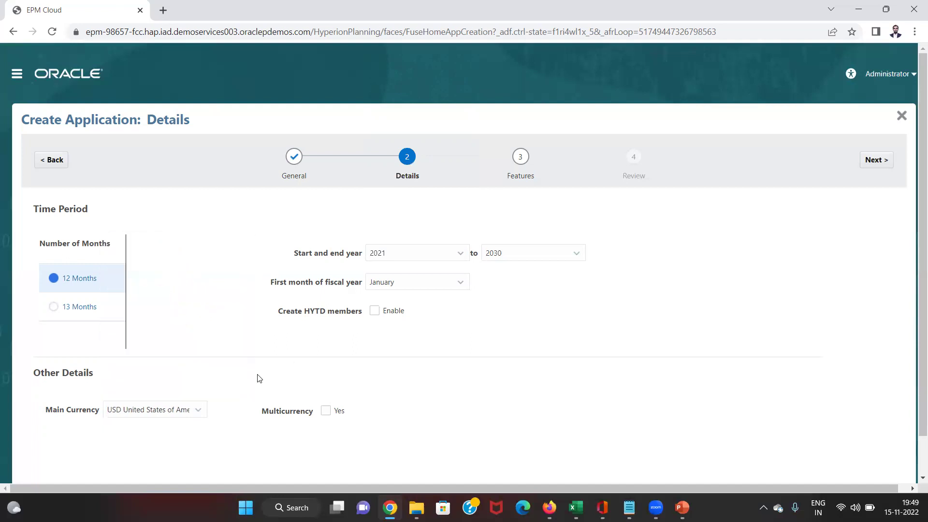
click(193, 409)
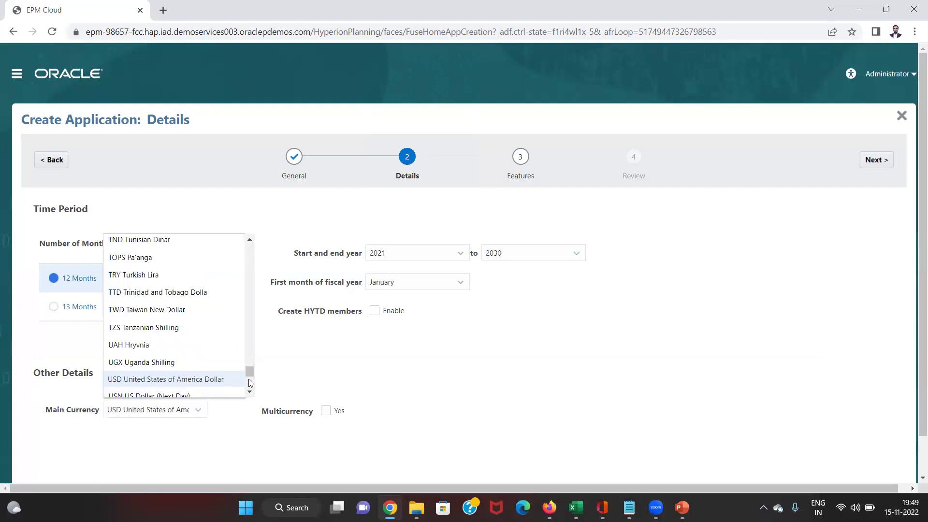
click(248, 380)
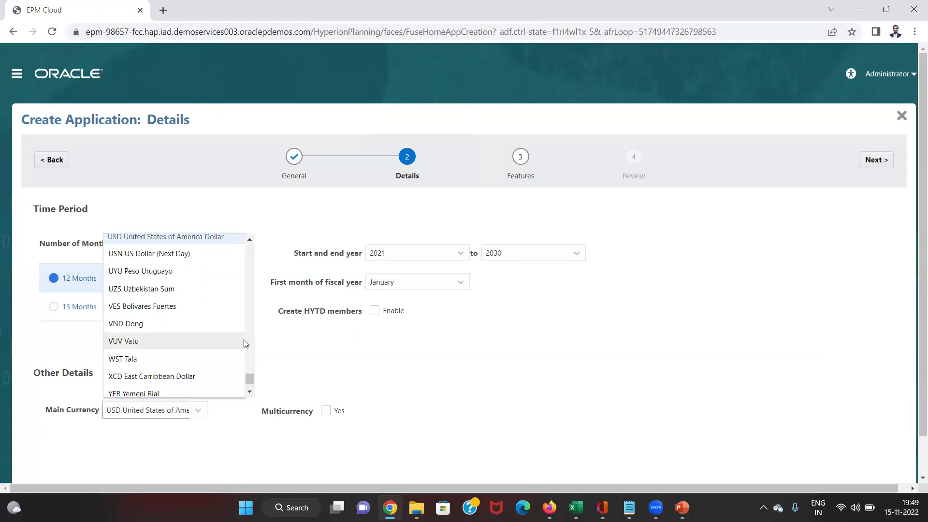
click(293, 360)
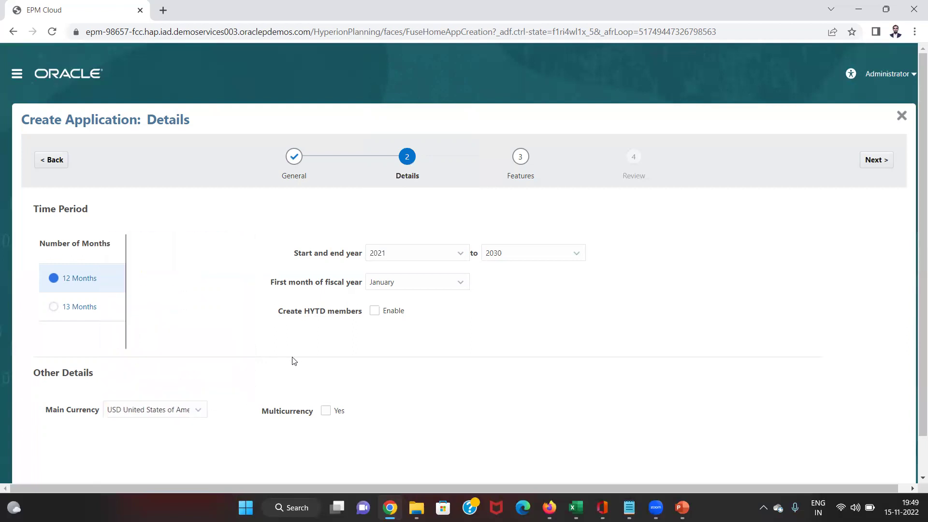
Enable multicurrency for the application and proceed to the Features stage
click(326, 412)
scroll(361, 329, down, 1)
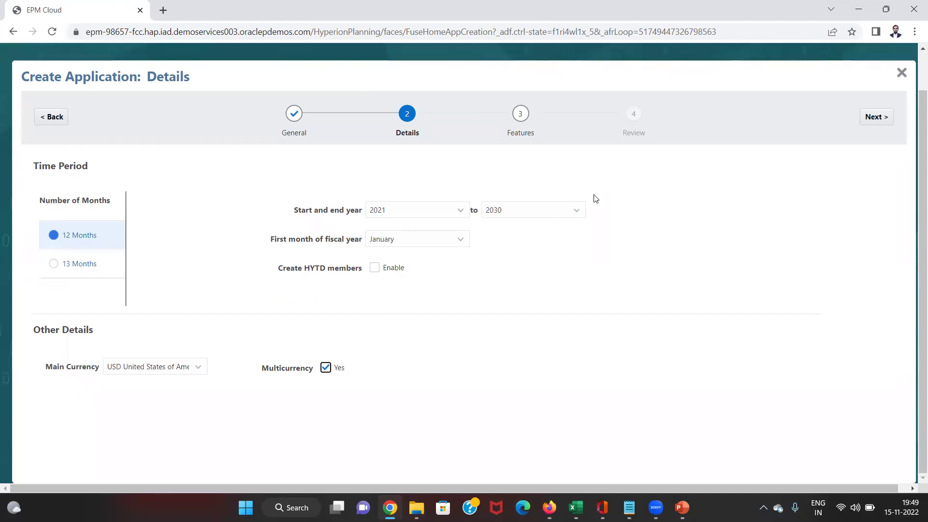
click(865, 118)
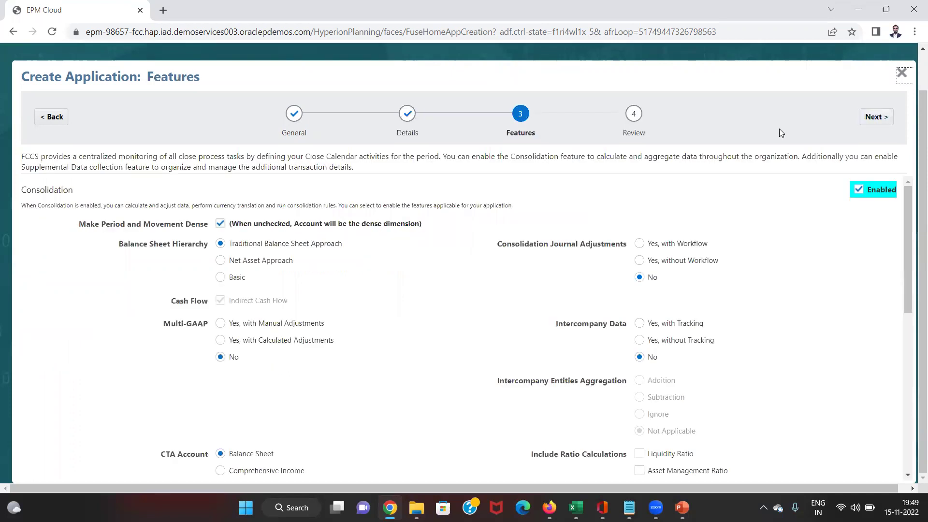
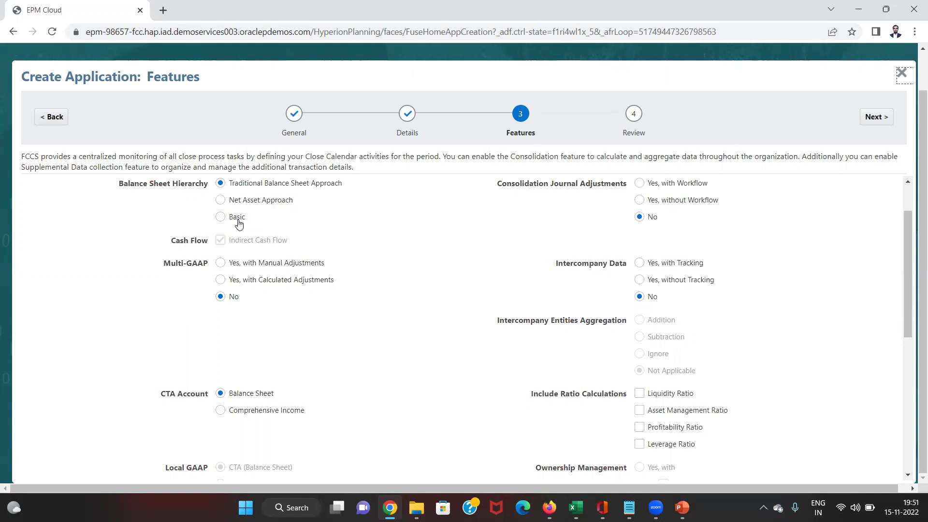
Try the Basic and Net Asset Approach balance sheet hierarchies and return to Traditional Balance Sheet Approach
click(238, 222)
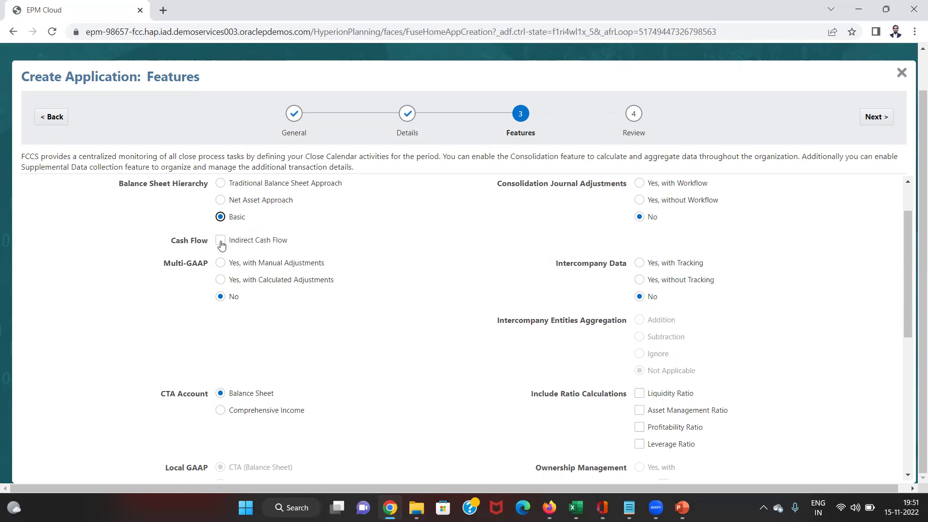
click(221, 199)
click(220, 182)
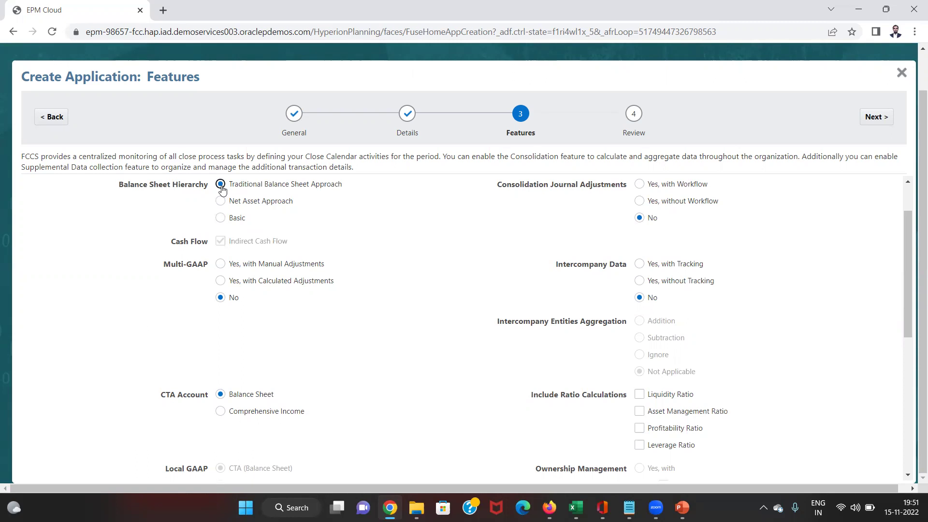
click(219, 223)
scroll(277, 249, up, 2)
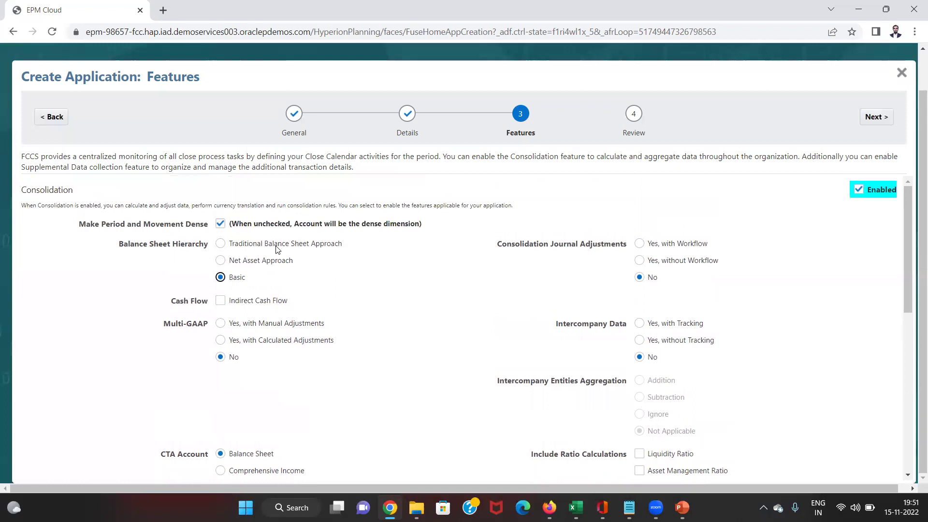
click(221, 244)
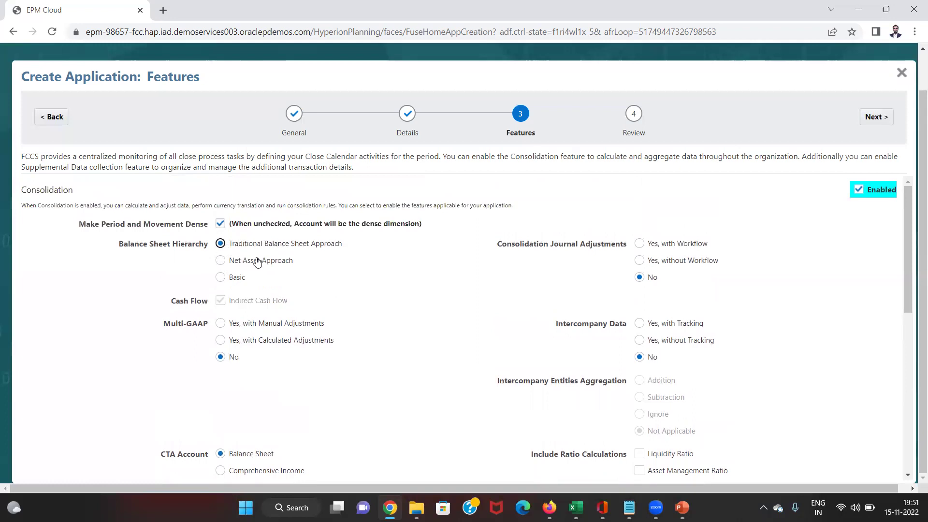
Set Multi-GAAP to Yes, with Manual Adjustments and check the custom dimension fields
scroll(210, 288, down, 1)
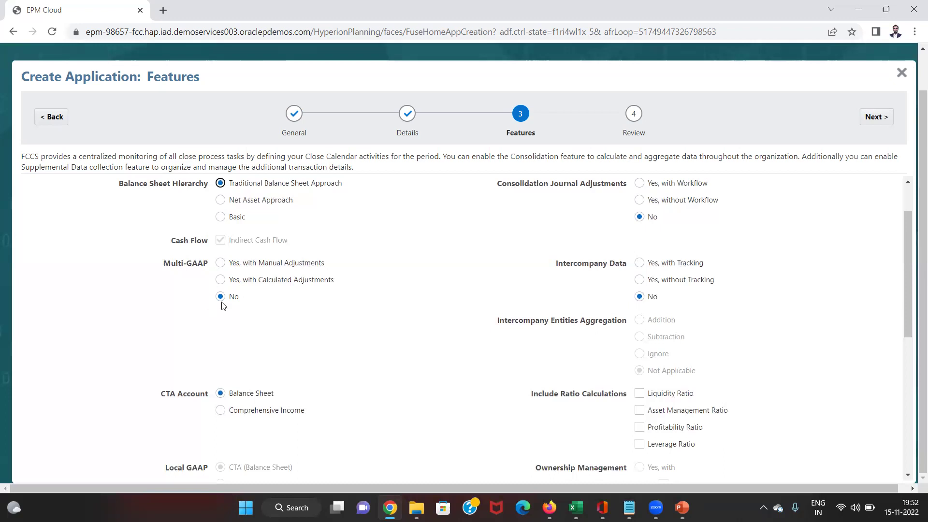
click(220, 265)
scroll(205, 297, down, 5)
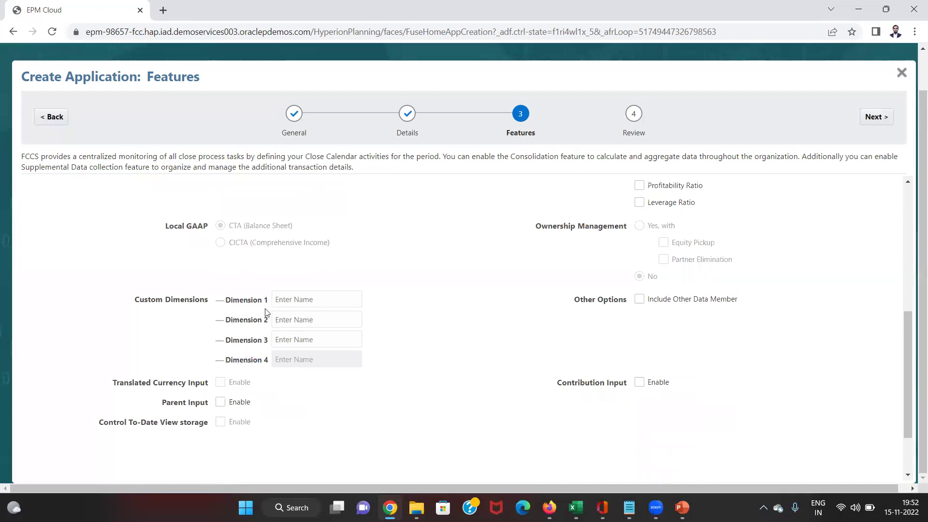
click(299, 298)
click(289, 319)
scroll(275, 278, up, 4)
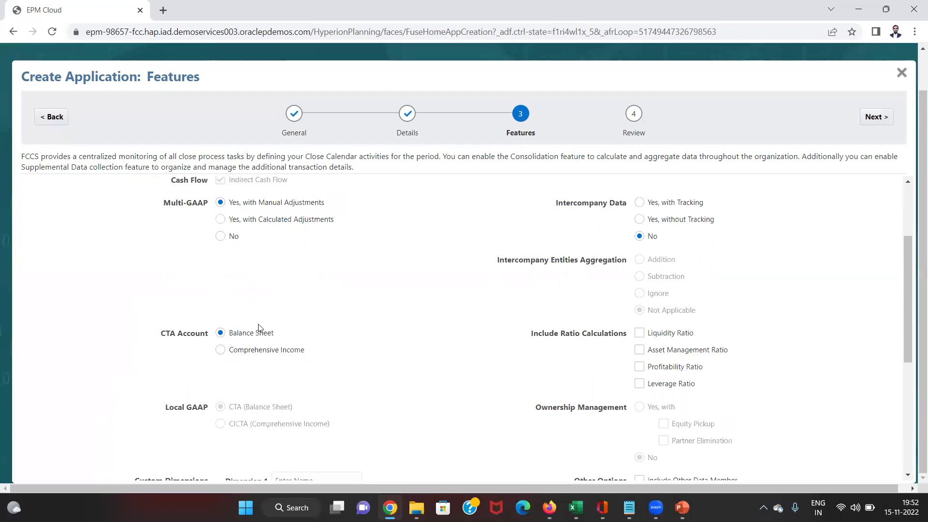
scroll(244, 334, down, 2)
scroll(245, 333, up, 2)
scroll(244, 332, up, 4)
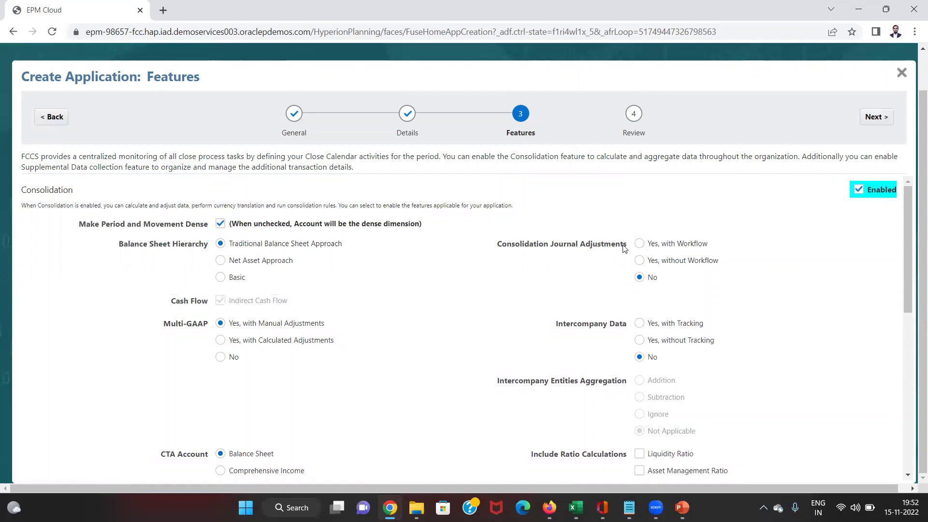
Set Consolidation Journal Adjustments to Yes, with Workflow and Intercompany Data to Yes, with Tracking
click(640, 245)
scroll(642, 286, down, 1)
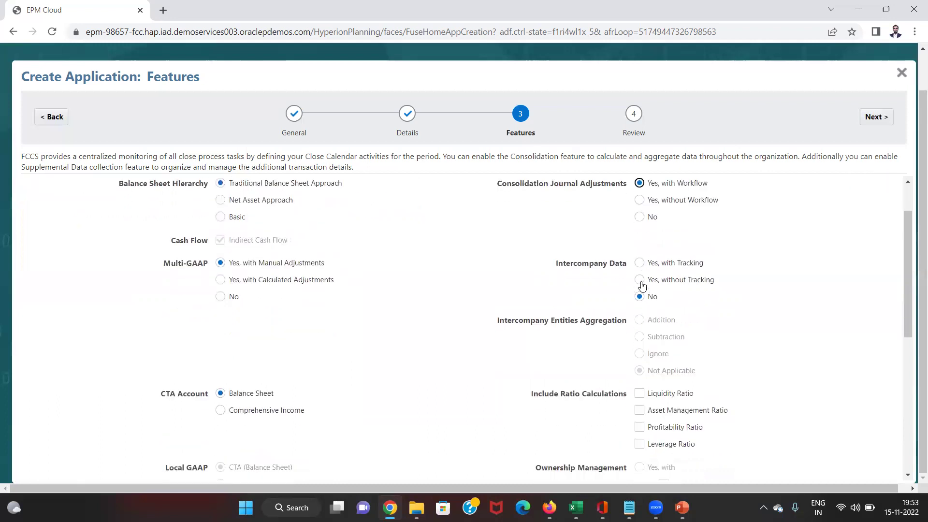
click(639, 187)
click(641, 265)
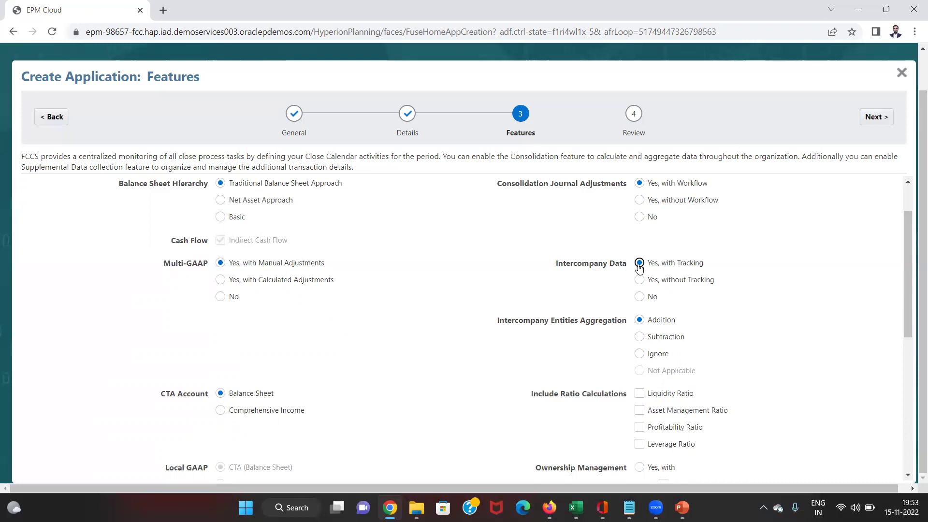
scroll(628, 285, down, 1)
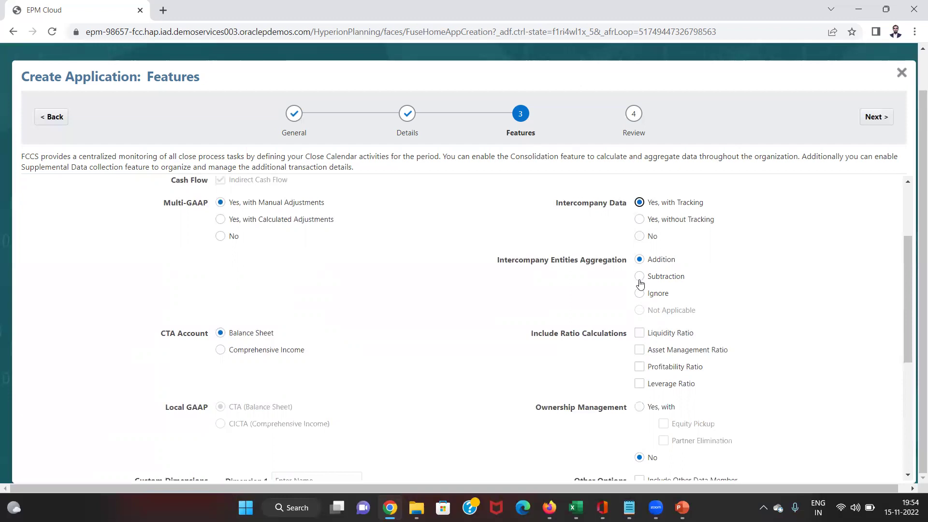
Look over the Intercompany Entities Aggregation options and set Ownership Management to Yes
scroll(641, 302, down, 1)
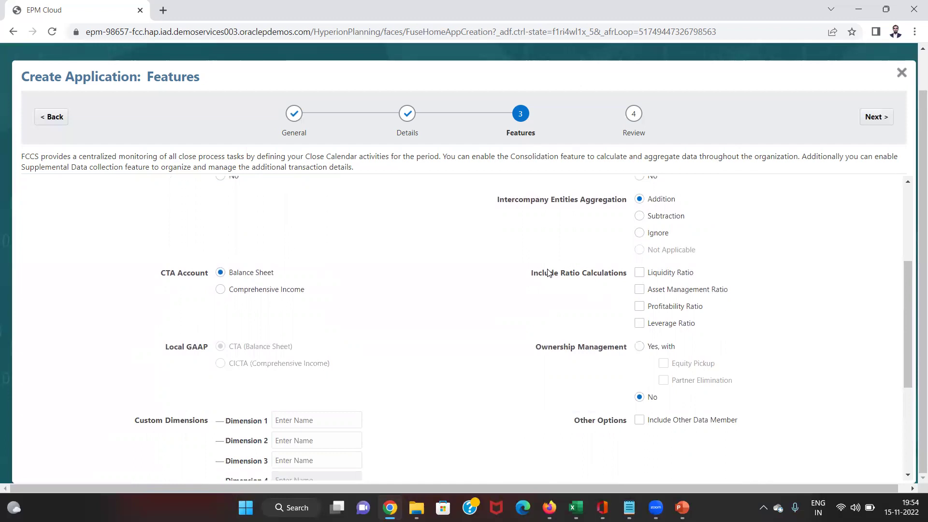
scroll(549, 273, up, 1)
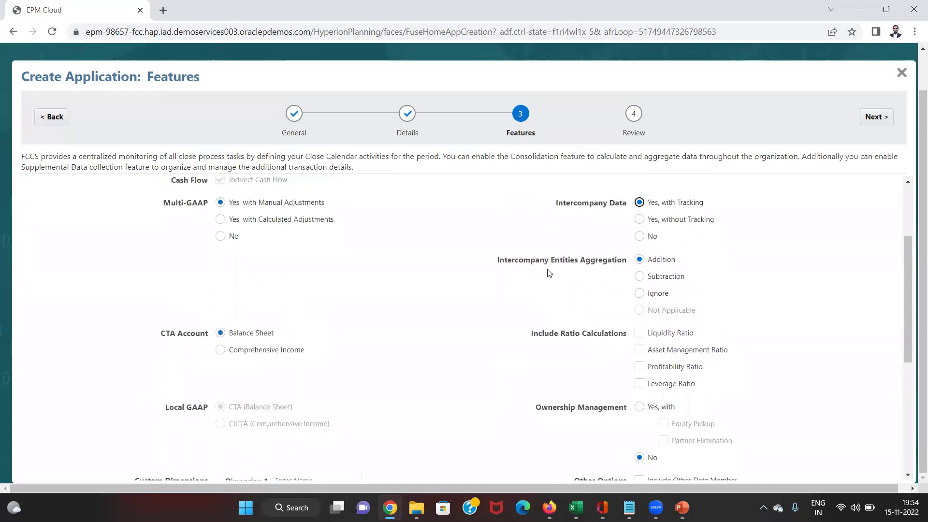
scroll(549, 273, up, 1)
scroll(549, 273, down, 2)
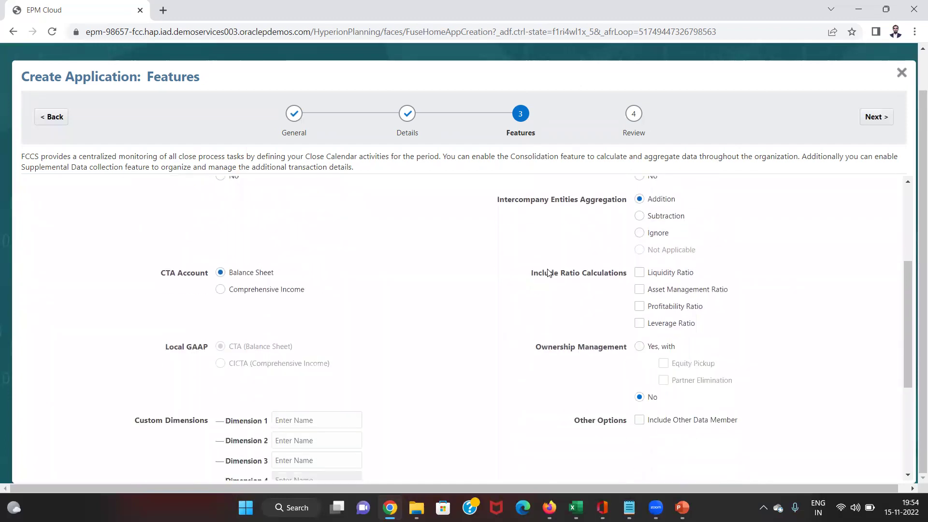
scroll(549, 274, up, 1)
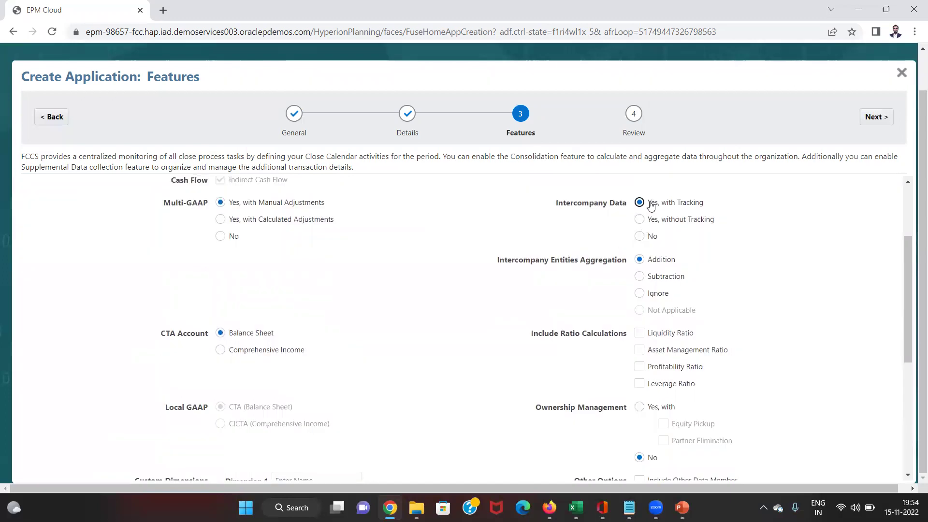
scroll(643, 209, down, 1)
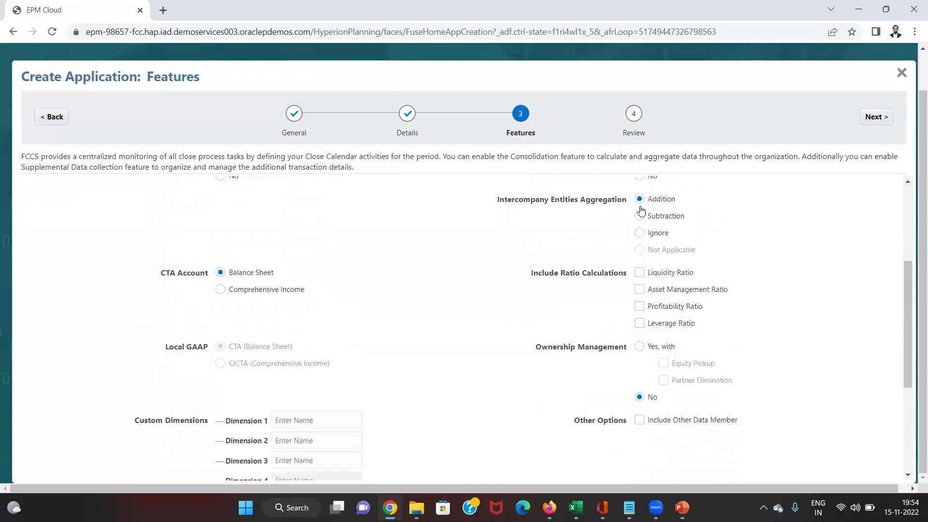
click(640, 348)
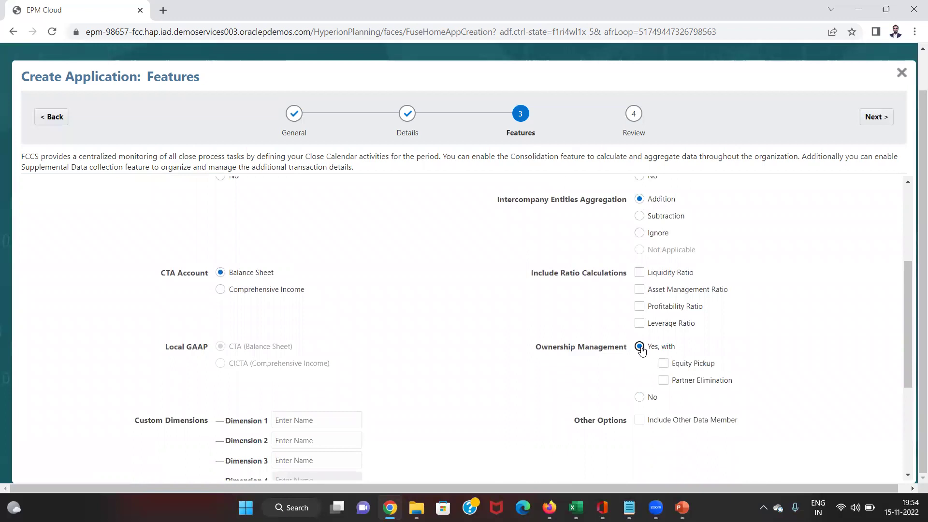
Try Intercompany Data set to No, check its effect on the Ownership Management options, and return it to Yes, with Tracking
scroll(608, 290, up, 2)
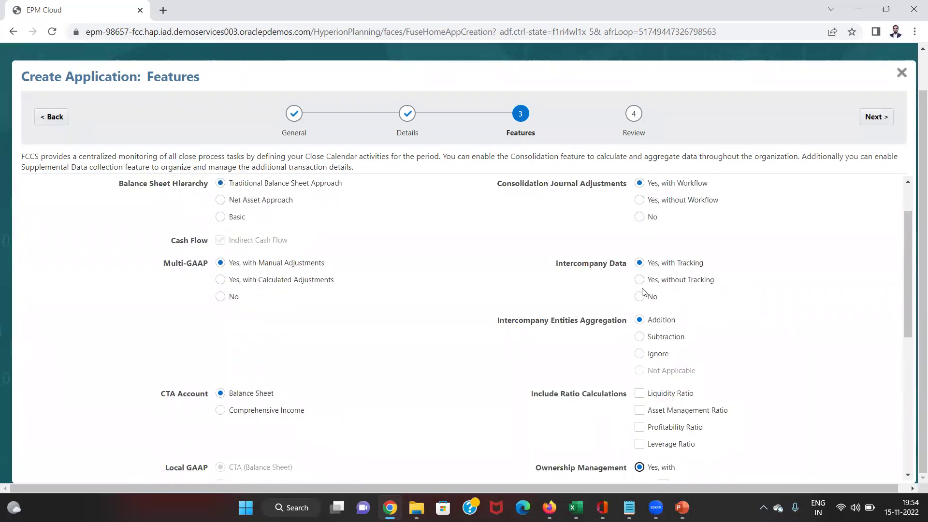
click(639, 297)
scroll(644, 299, down, 2)
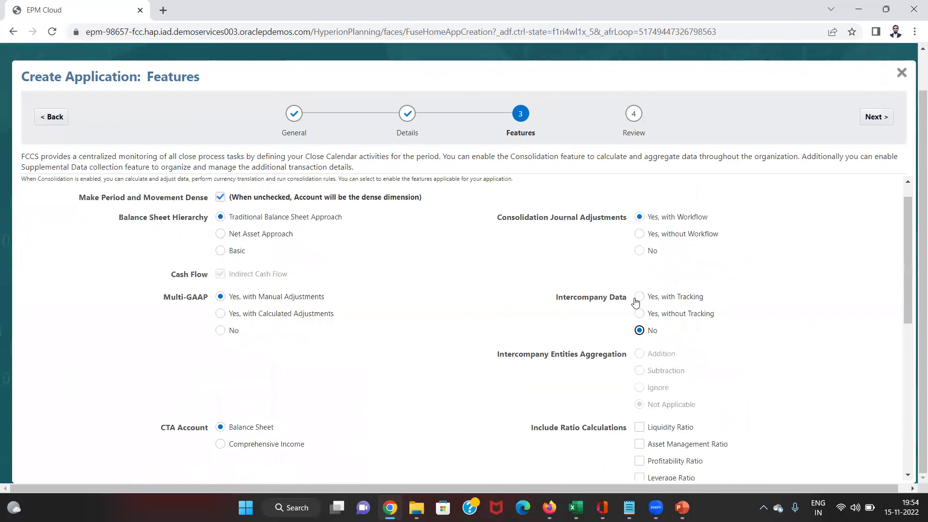
scroll(628, 344, down, 1)
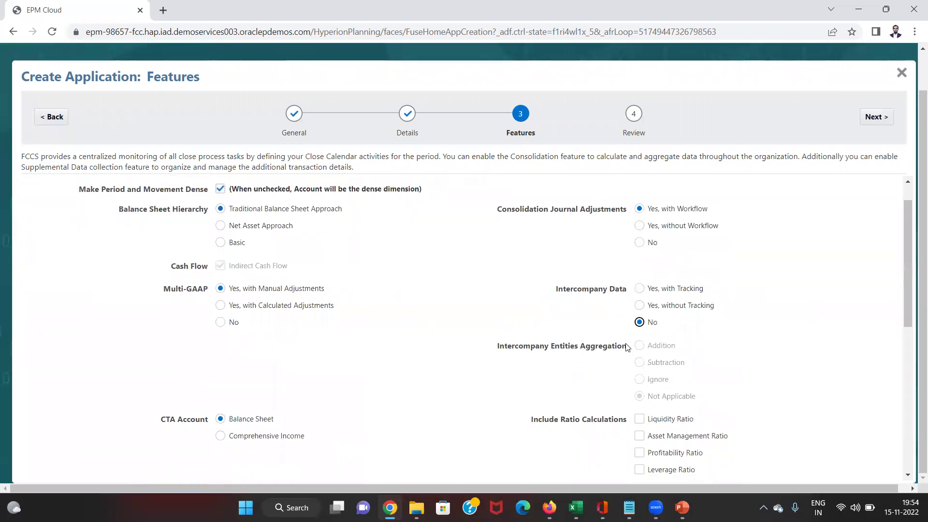
scroll(628, 348, down, 1)
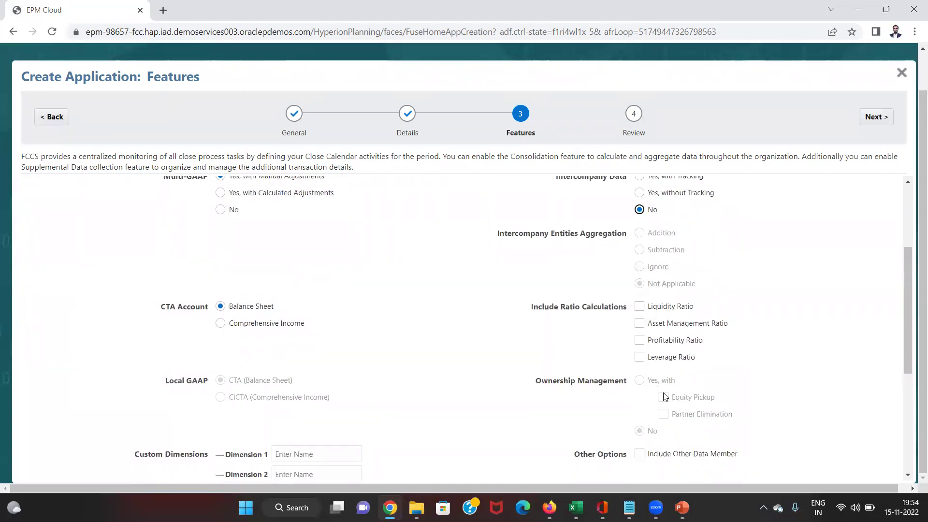
scroll(614, 233, up, 1)
click(639, 236)
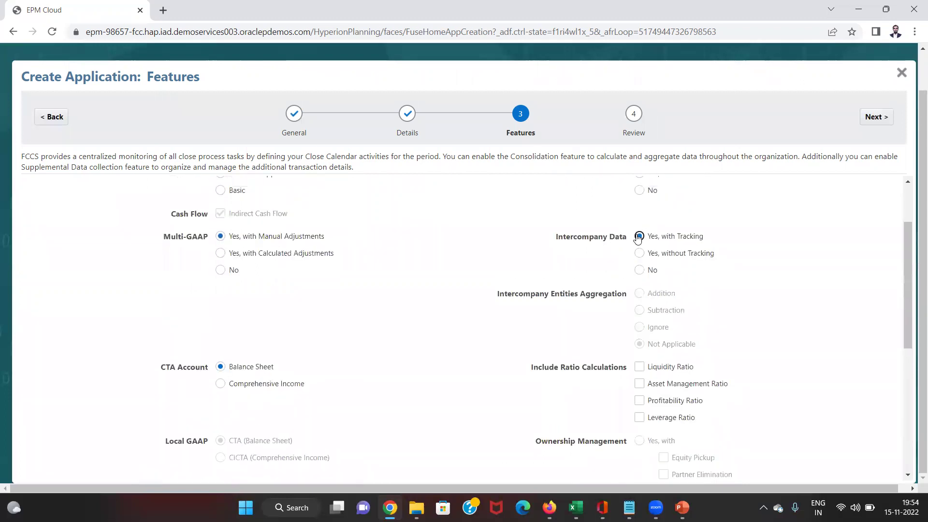
Try Ownership Management set to Yes and return it to No
scroll(594, 257, down, 1)
scroll(595, 257, down, 1)
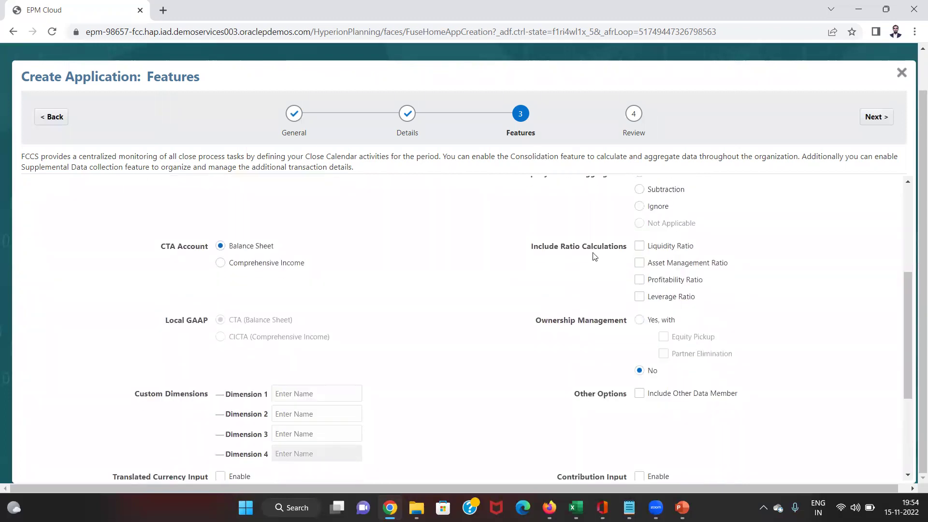
click(645, 329)
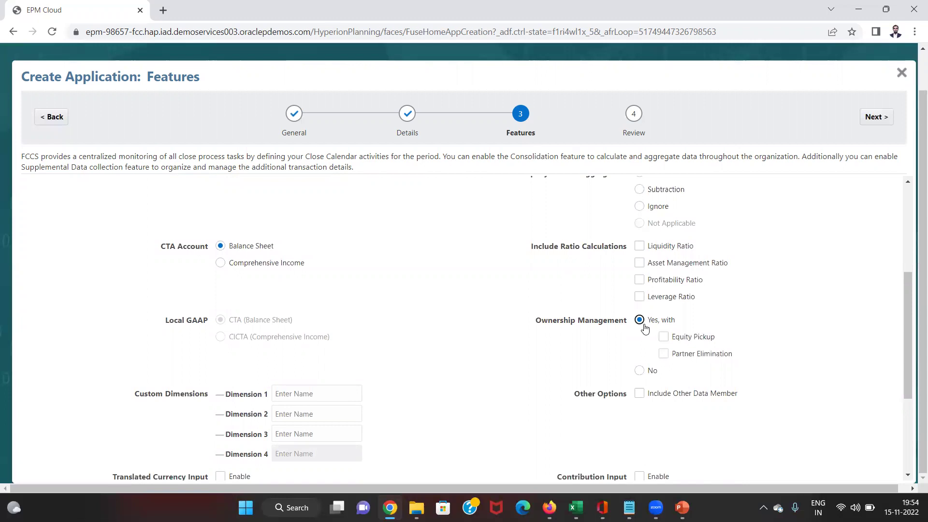
click(639, 370)
Include the Liquidity, Asset Management, Profitability and Leverage ratio calculations in the application
scroll(614, 343, up, 1)
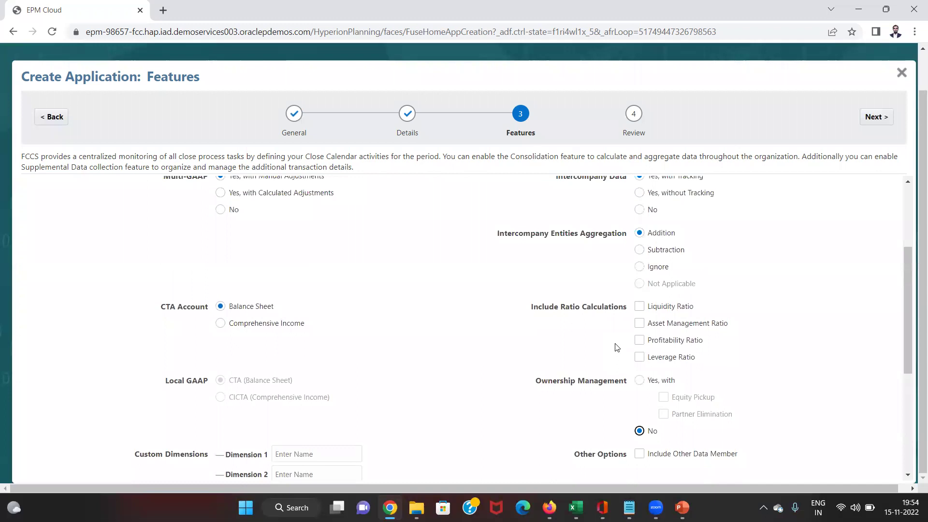
scroll(616, 347, up, 1)
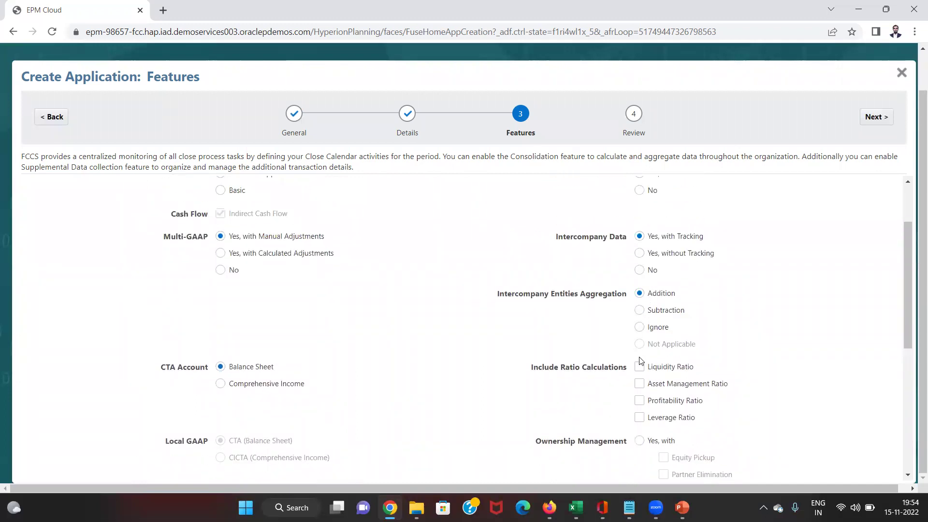
scroll(641, 368, down, 1)
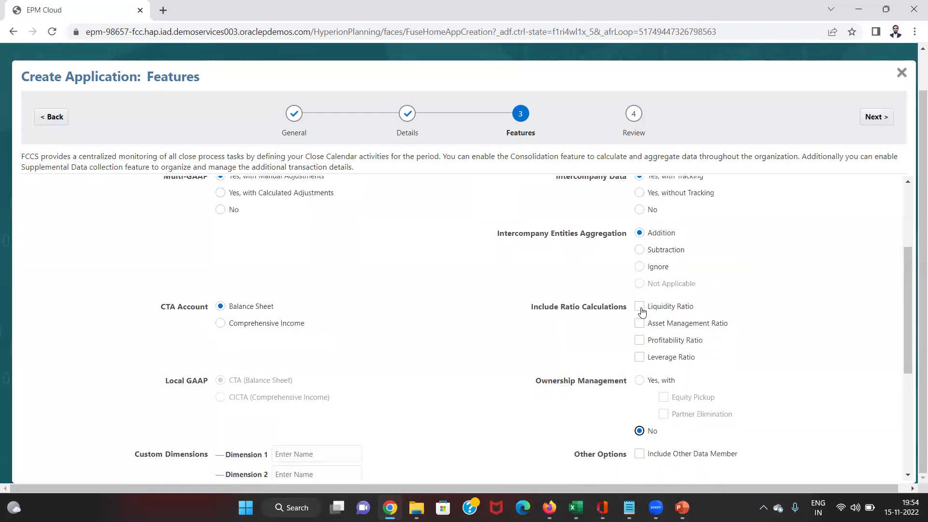
click(640, 309)
click(639, 324)
click(638, 340)
click(640, 360)
Try the Include Other Data Member option and leave it disabled
scroll(591, 315, down, 2)
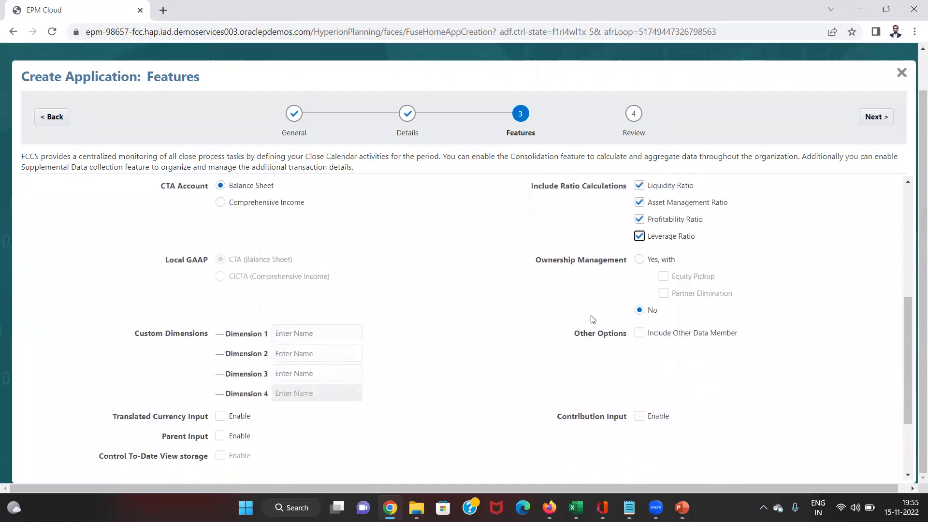
scroll(593, 319, down, 1)
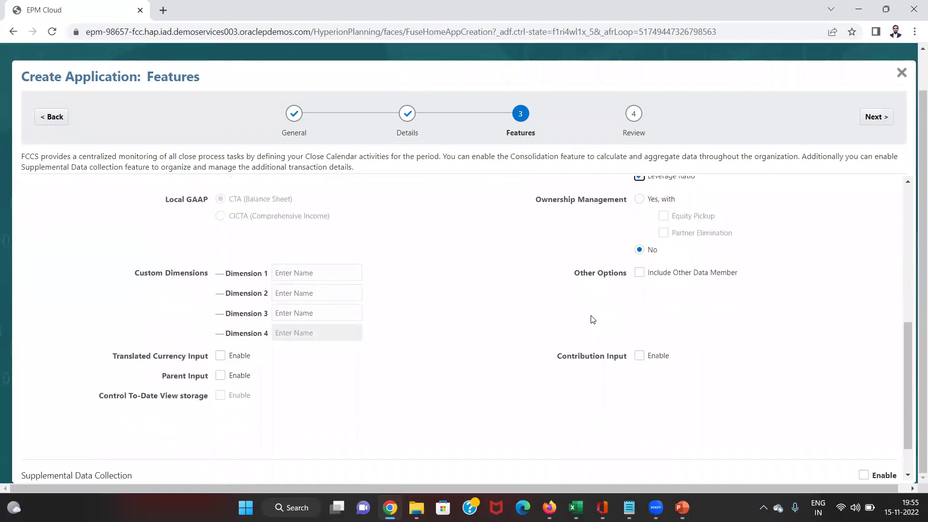
click(640, 279)
click(640, 279)
Try Comprehensive Income for the CTA Account, check the Local GAAP setting, and return the CTA Account to Balance Sheet
scroll(444, 273, up, 1)
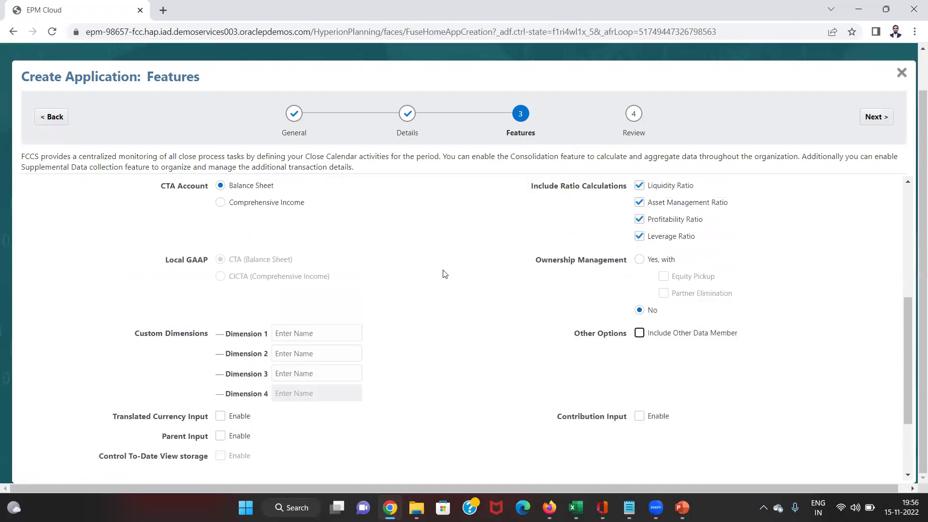
scroll(441, 272, down, 1)
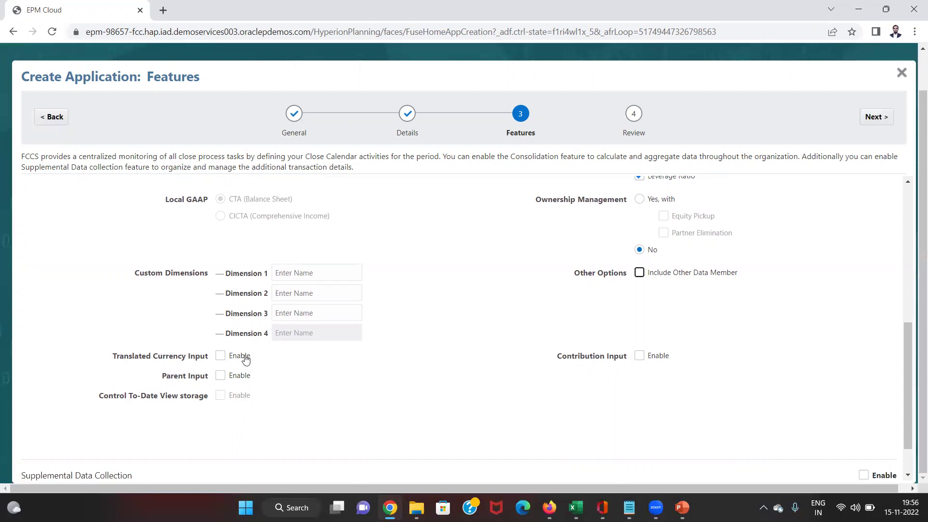
scroll(307, 348, up, 3)
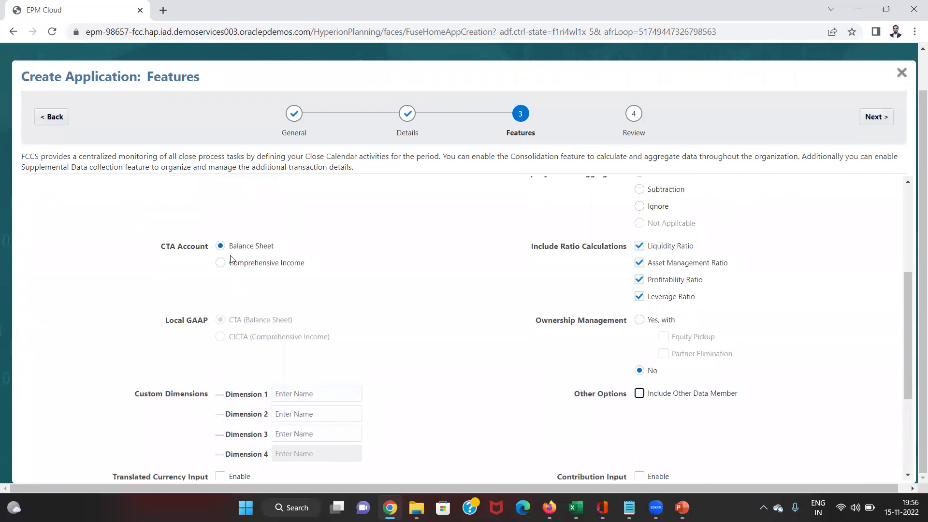
scroll(220, 289, down, 1)
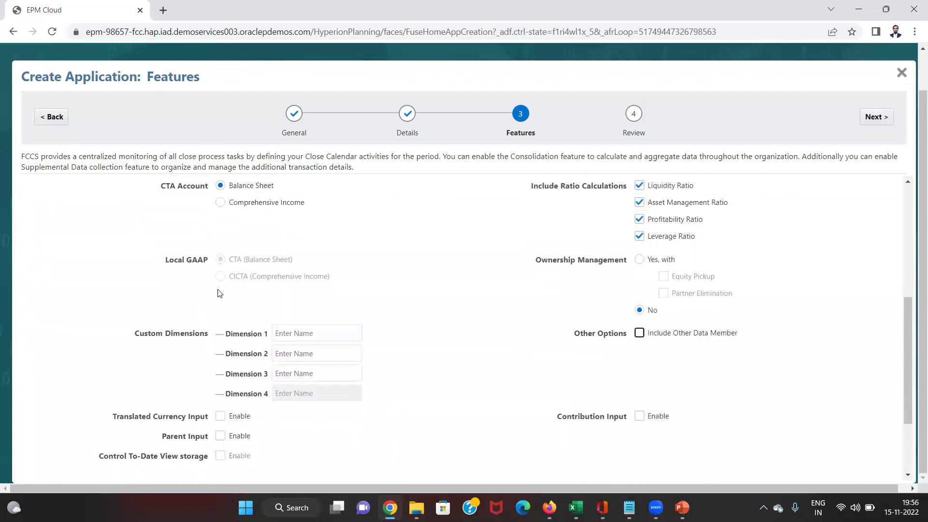
scroll(227, 273, up, 1)
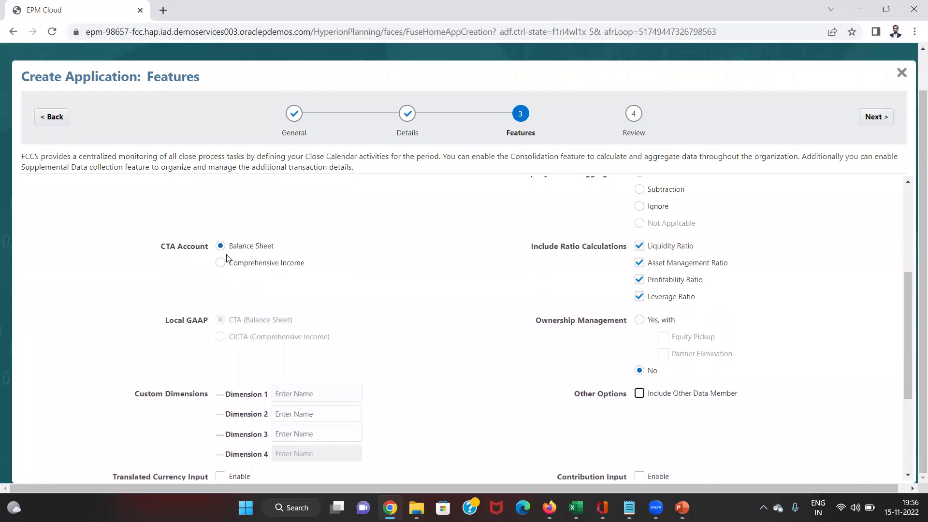
scroll(227, 257, up, 4)
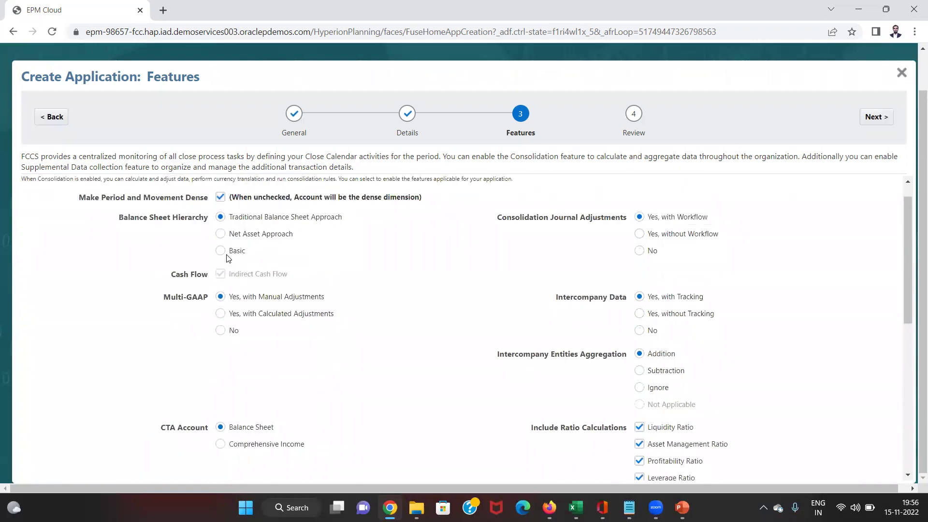
scroll(227, 258, down, 4)
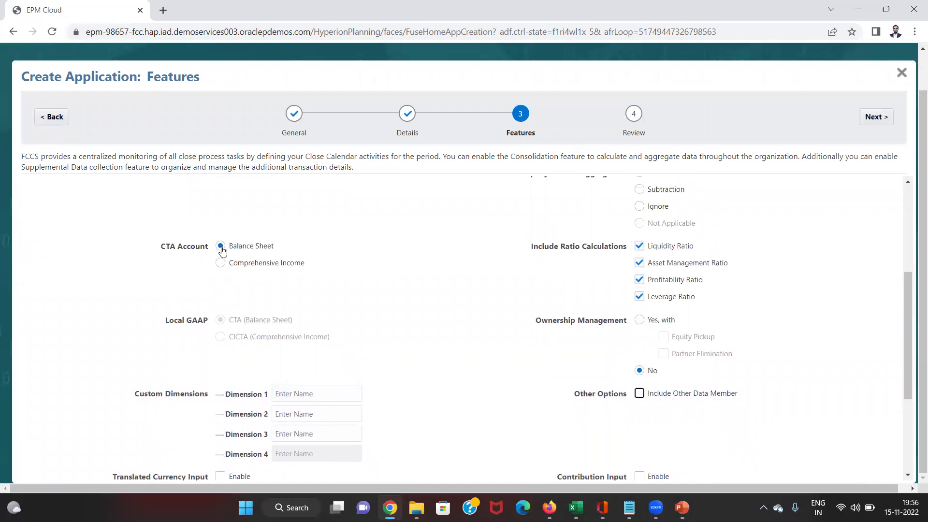
click(222, 267)
scroll(223, 268, down, 1)
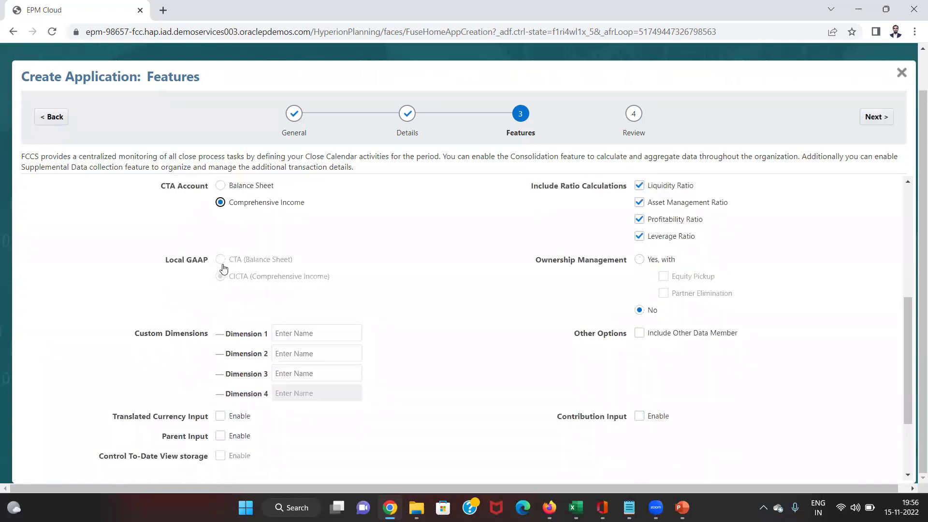
scroll(223, 268, up, 1)
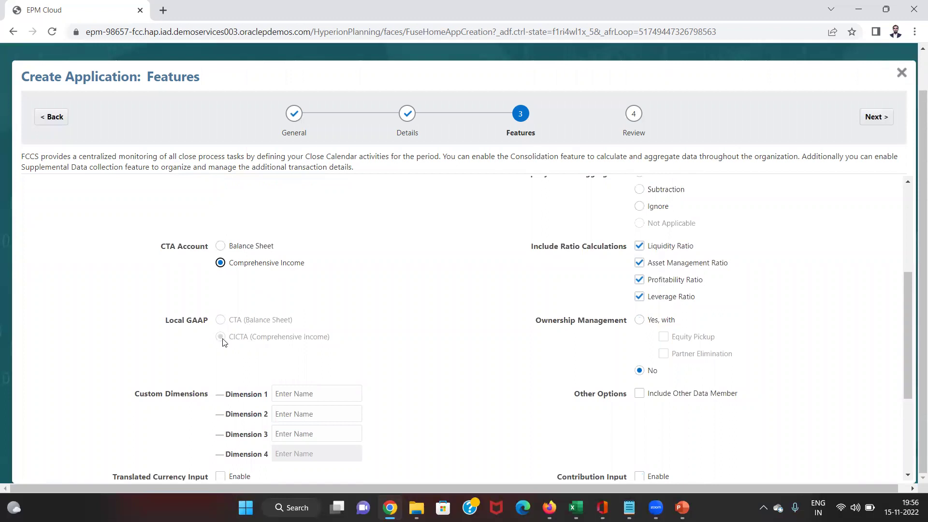
click(221, 247)
Review the time period and currency settings in the Details stage, and return to Features to check the chosen consolidation options
click(407, 119)
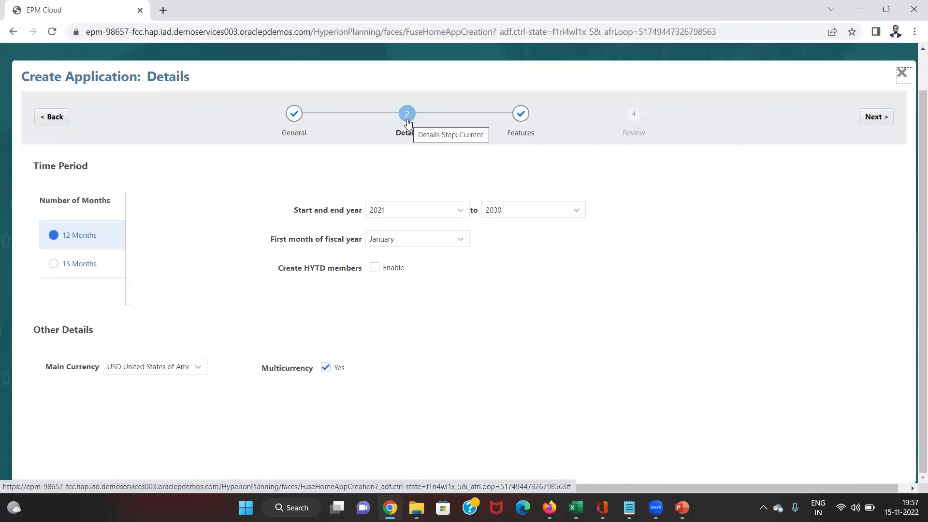
click(529, 121)
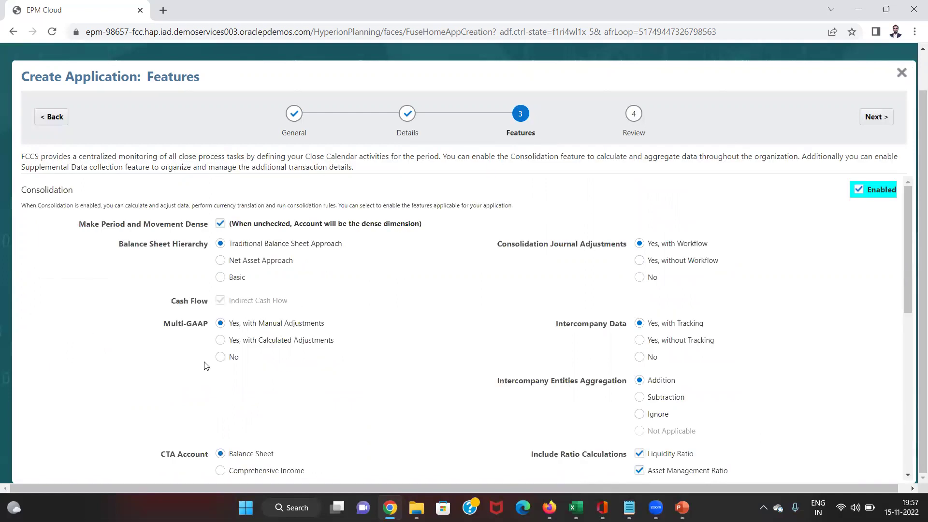
scroll(206, 365, down, 3)
scroll(204, 365, down, 1)
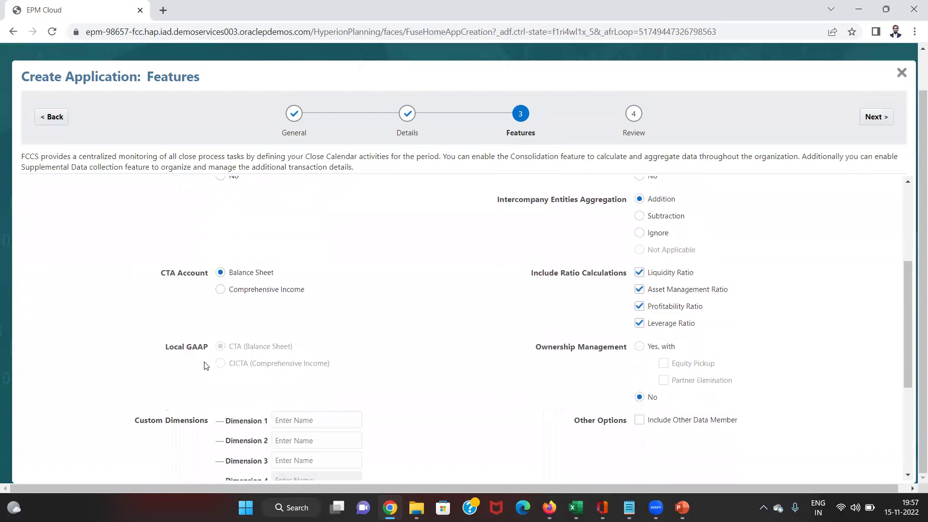
scroll(205, 365, down, 1)
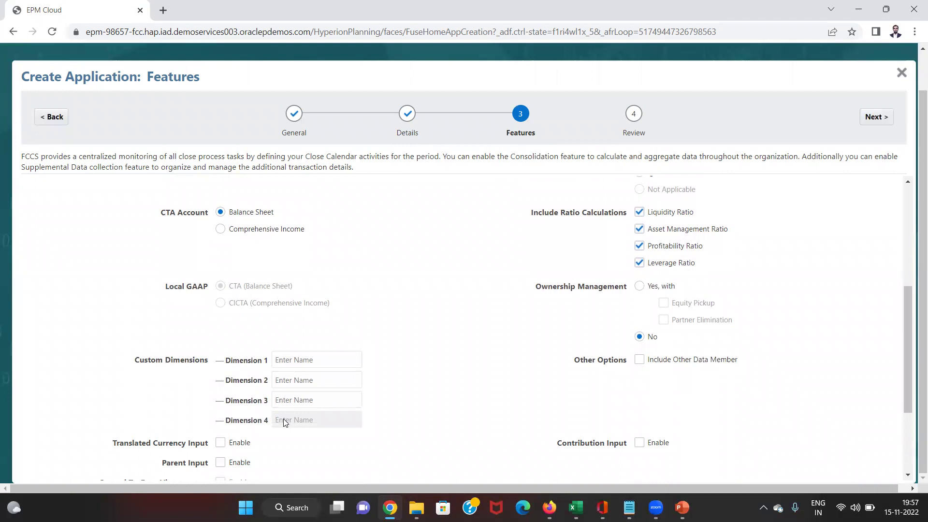
scroll(282, 315, up, 4)
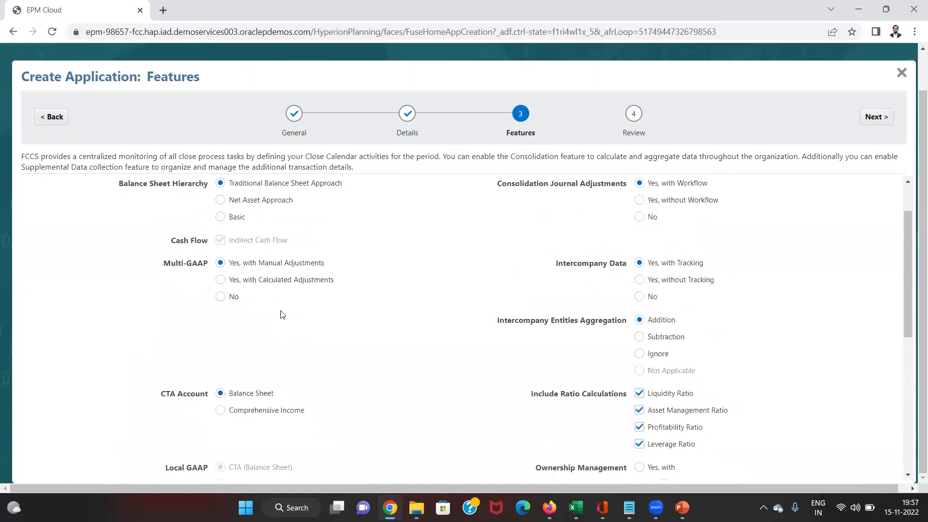
Name custom Dimension 1 product
scroll(282, 315, down, 5)
scroll(281, 315, down, 1)
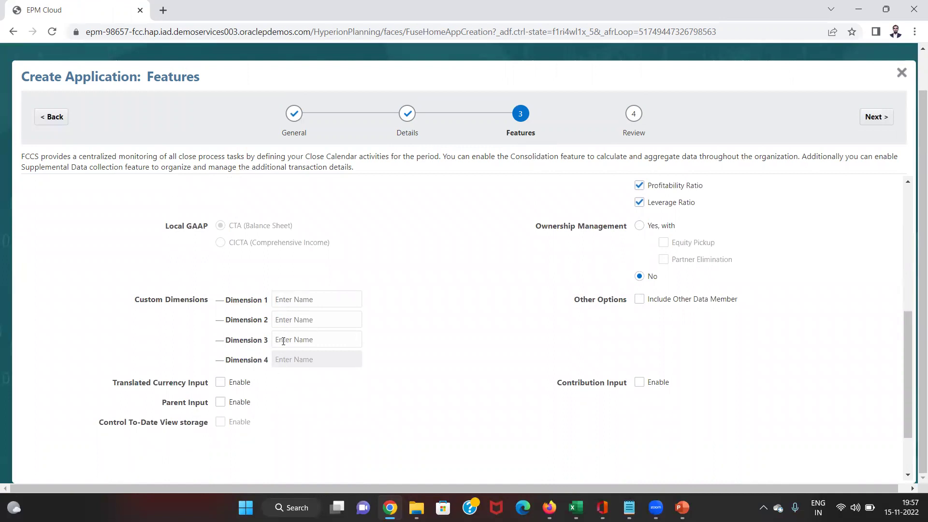
click(295, 301)
text(product)
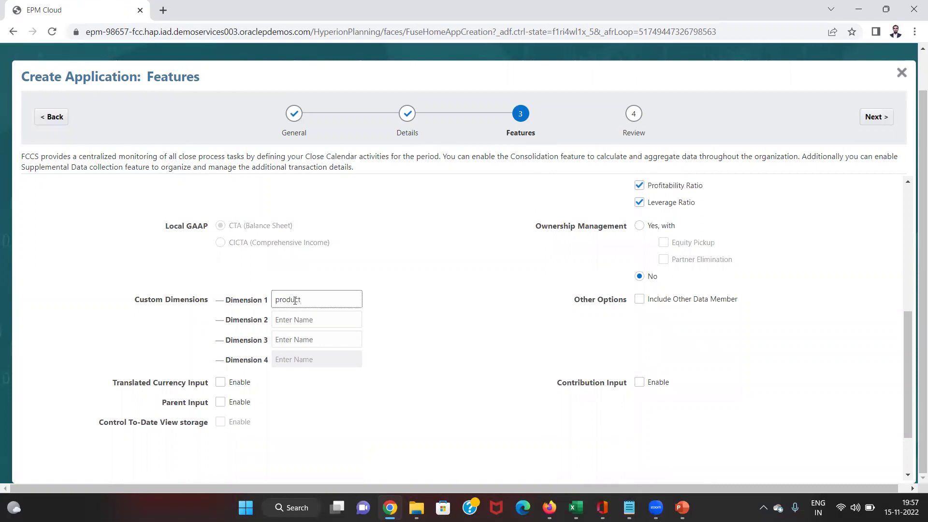
key(Tab)
key(Tab)
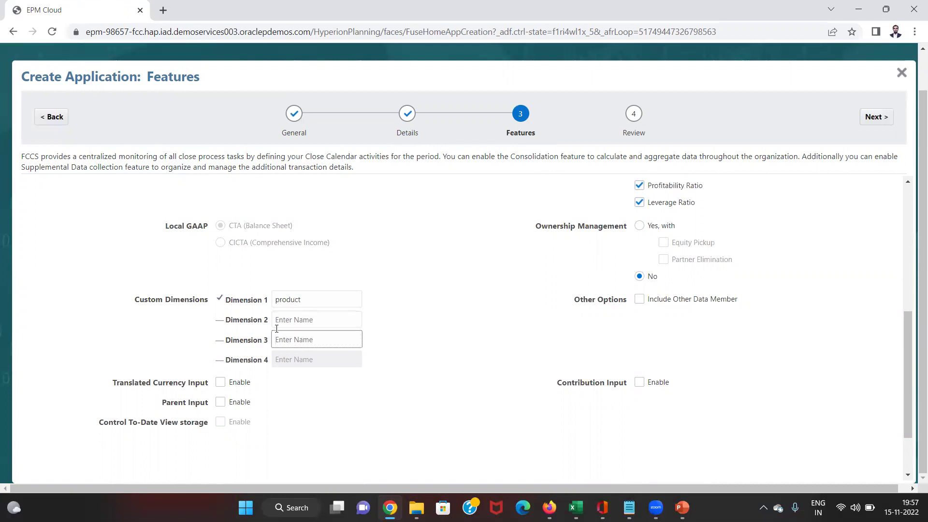
Check the input options, Supplemental Data Collection, Enterprise Journals and consolidation choices in the Features stage, and proceed to Review
scroll(276, 329, down, 1)
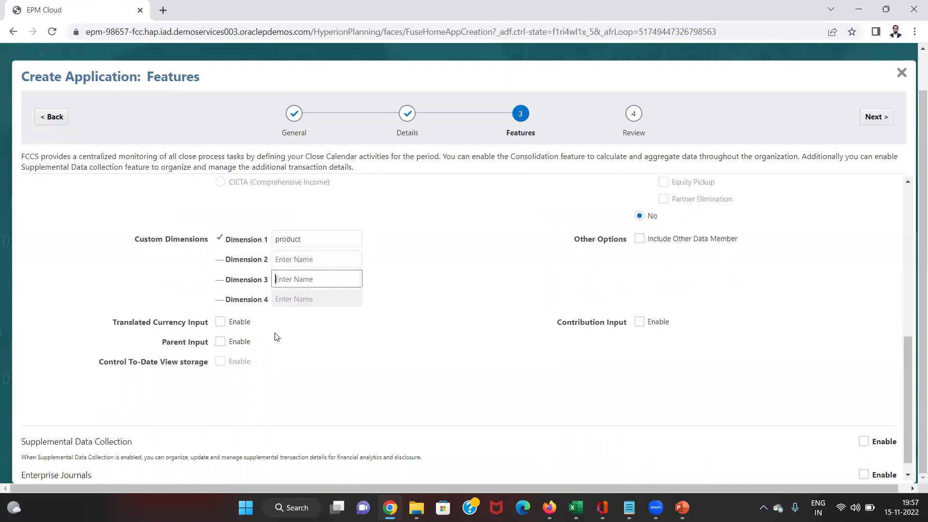
scroll(276, 336, down, 1)
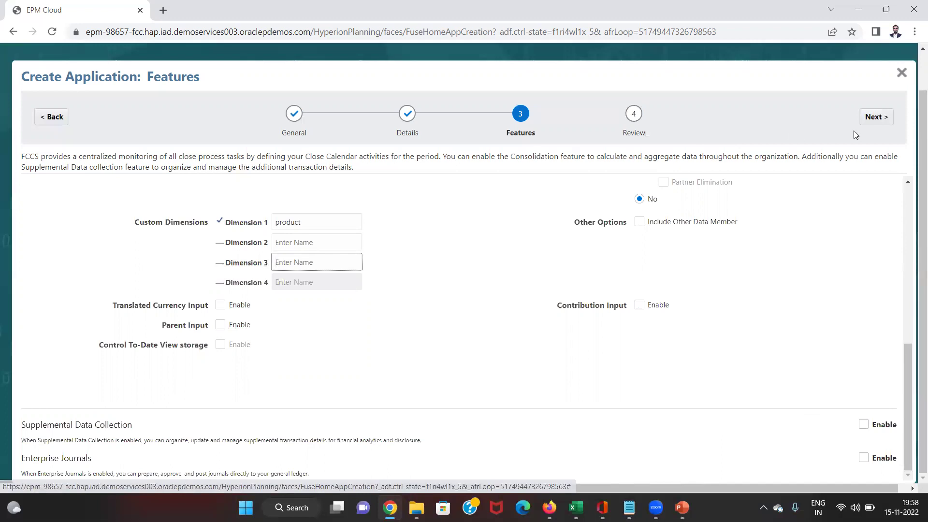
scroll(775, 226, up, 6)
scroll(775, 226, up, 2)
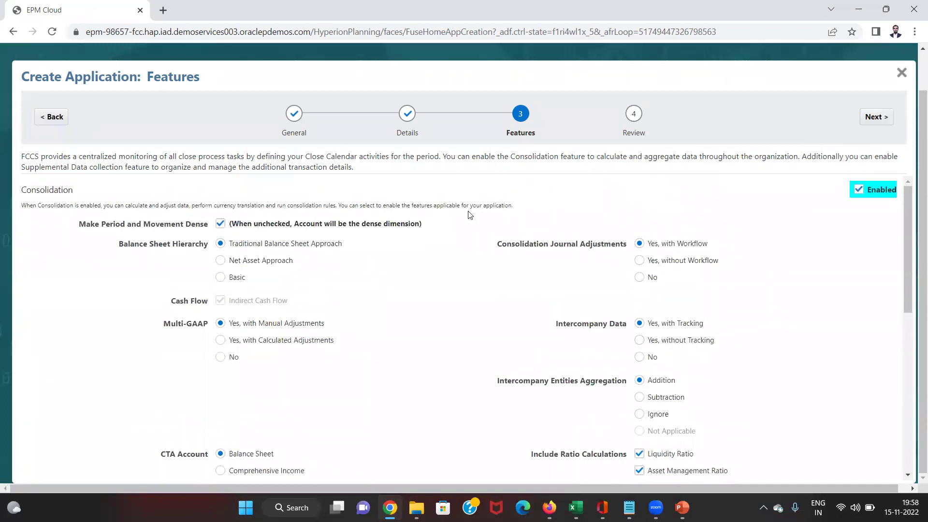
scroll(468, 214, down, 1)
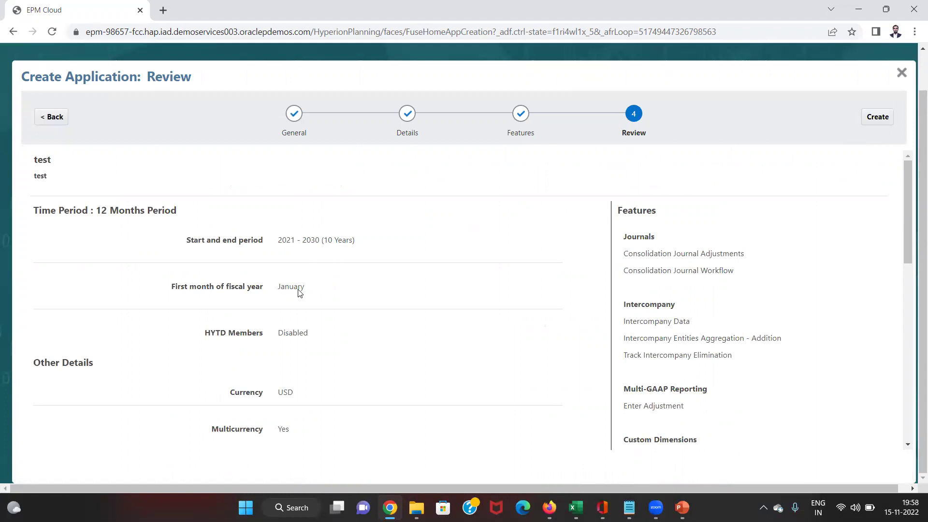
Review the application summary, covering time period, currency, consolidation, journals, intercompany, custom dimension, ratio, CTA Account and Local GAAP settings
scroll(297, 332, down, 1)
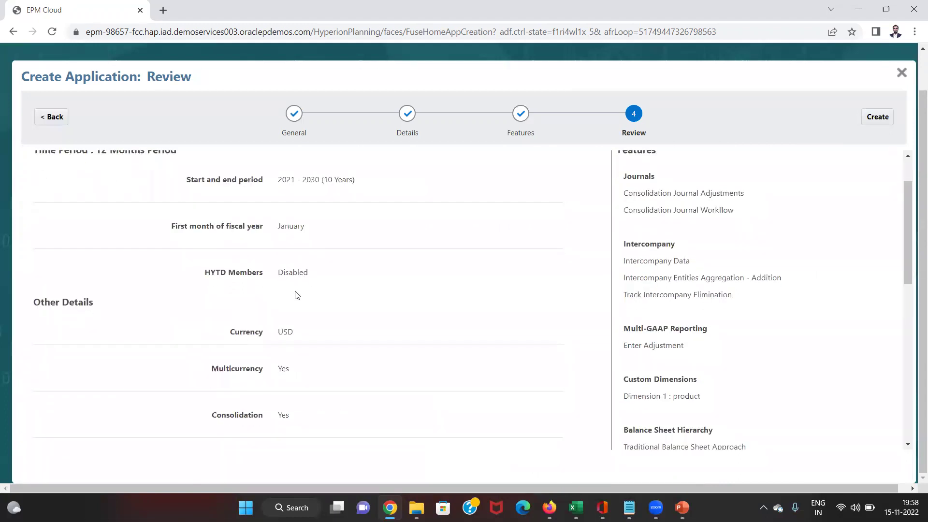
scroll(277, 347, down, 1)
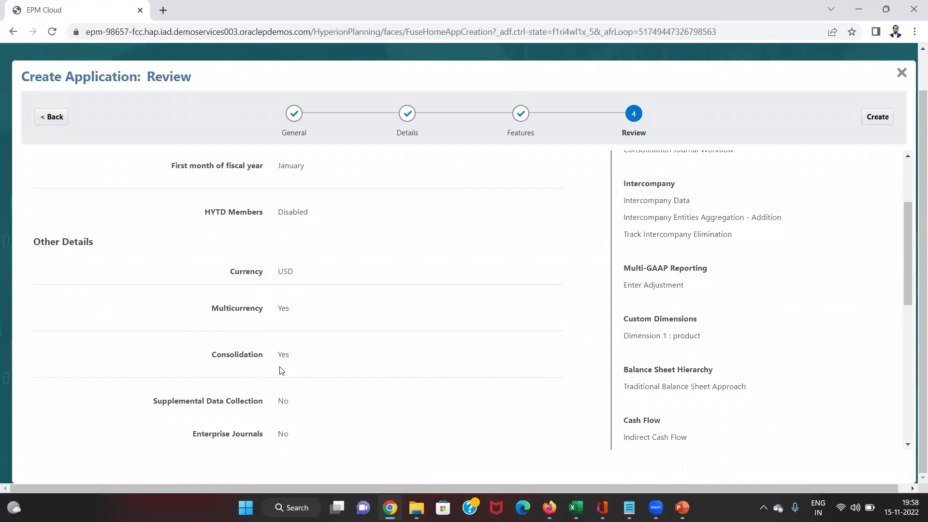
scroll(281, 370, down, 1)
scroll(280, 371, down, 1)
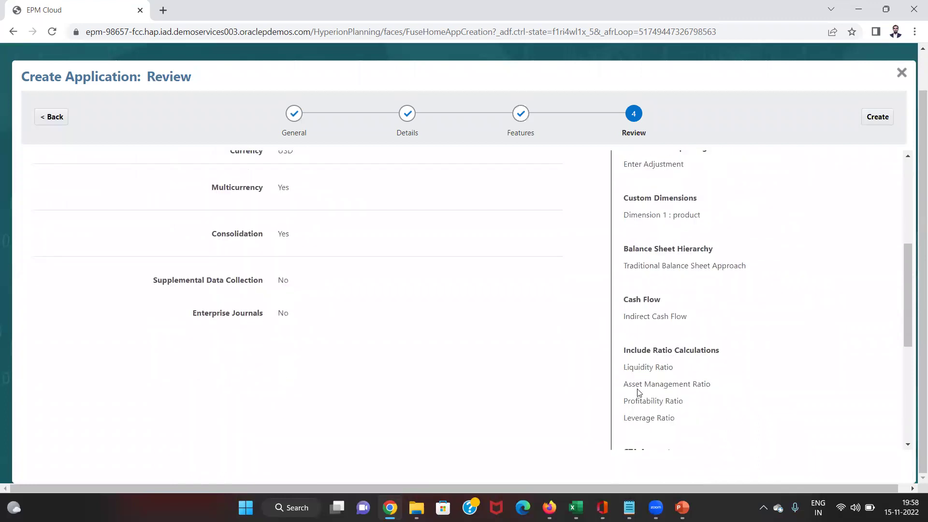
scroll(636, 392, down, 2)
scroll(664, 377, down, 3)
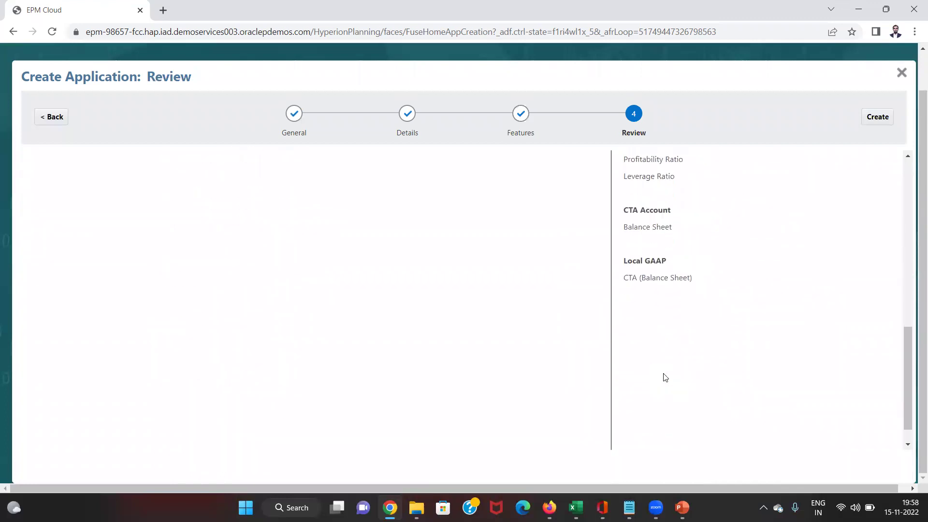
scroll(664, 376, up, 2)
scroll(664, 377, up, 7)
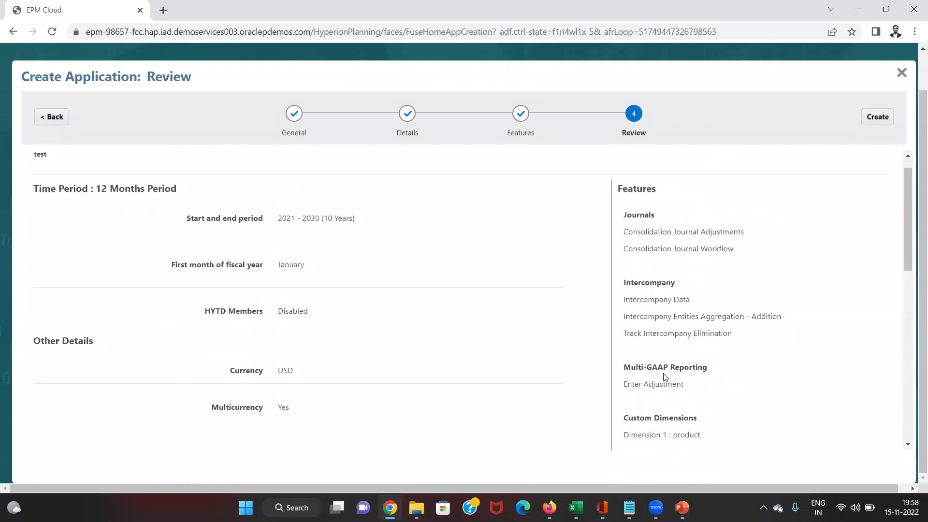